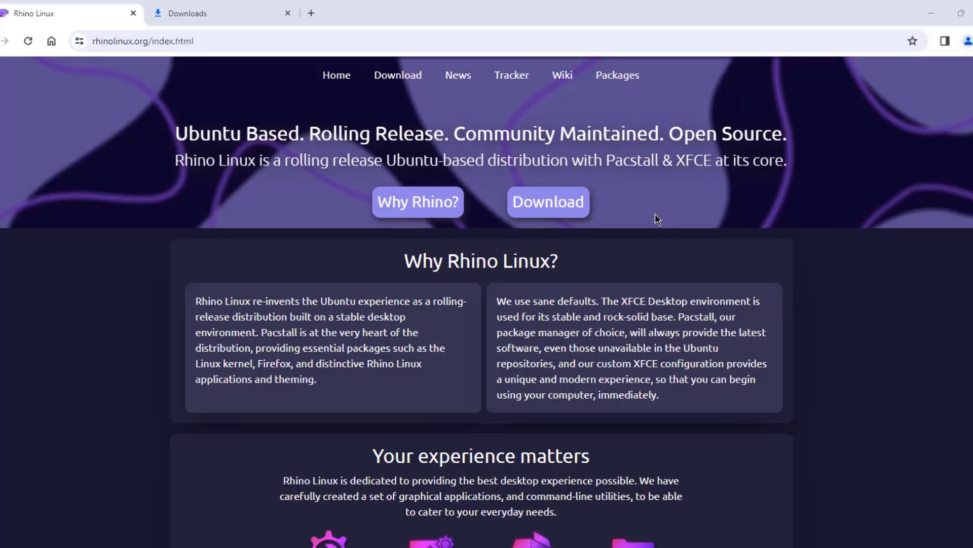
Highlight the headline text and the sentence about sane defaults on the Rhino Linux homepage.
drag(174, 134, 311, 134)
click(501, 300)
drag(501, 300, 768, 305)
On the download page, choose the Generic ISO (x86_64/ARM64) edition to reveal its downloads.
click(527, 202)
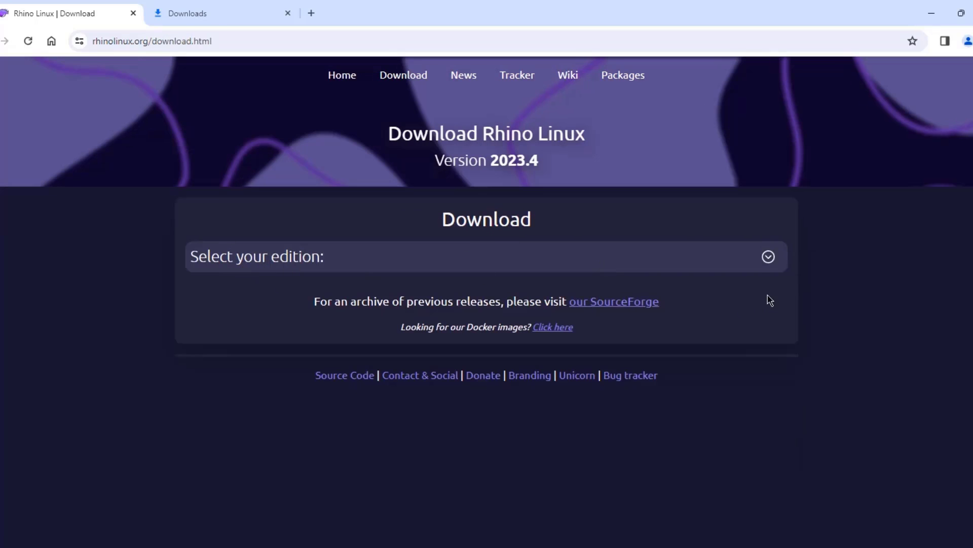
click(764, 258)
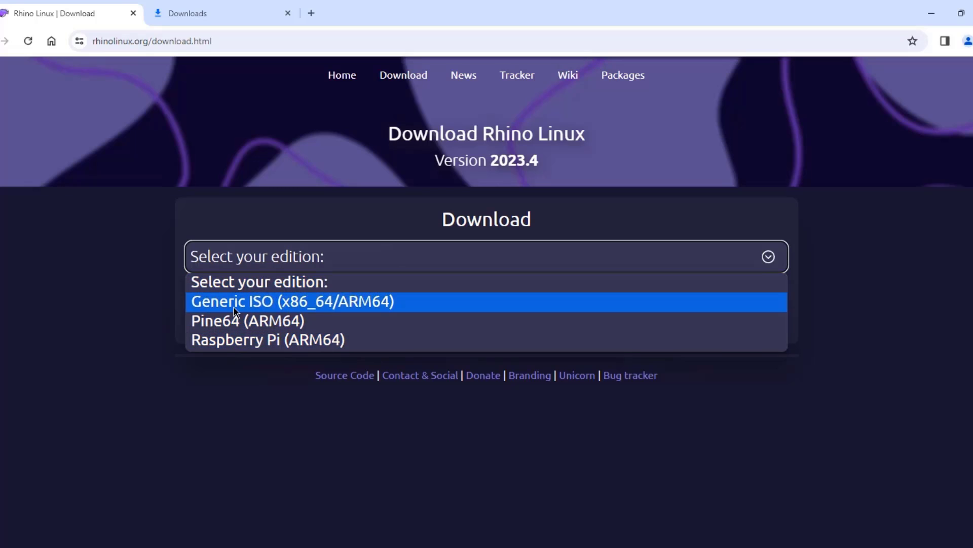
click(289, 308)
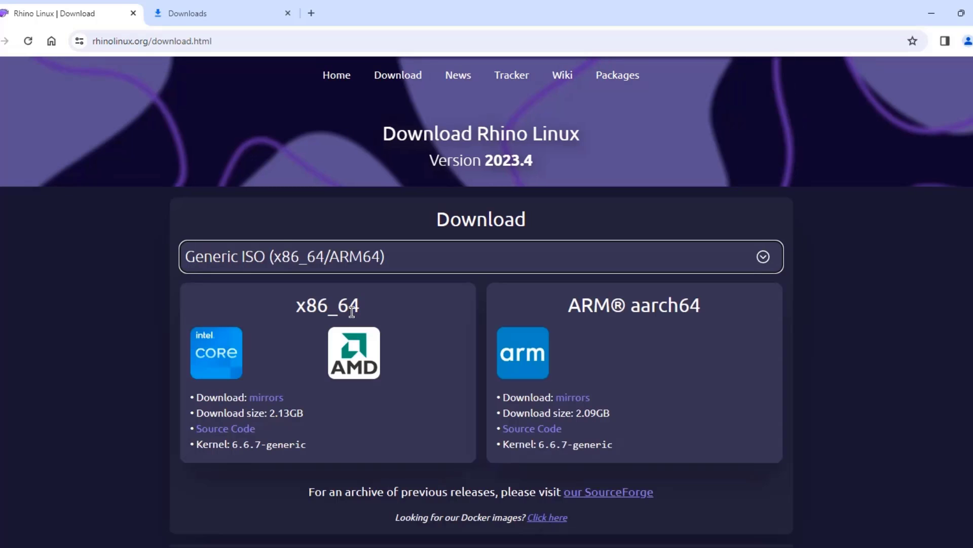
scroll(507, 339, down, 1)
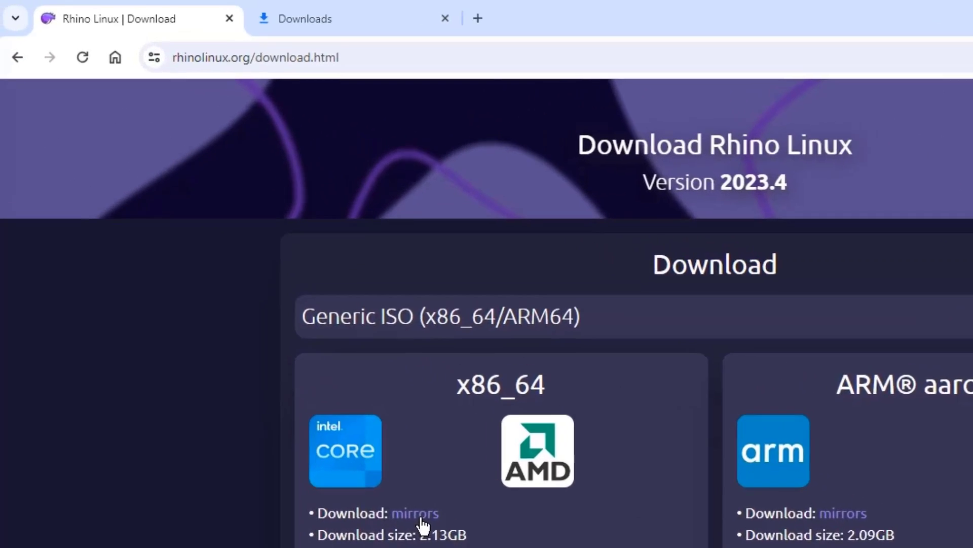
Download the Rhino Linux 2023.4 amd64 ISO from the first x86_64 mirror.
click(269, 369)
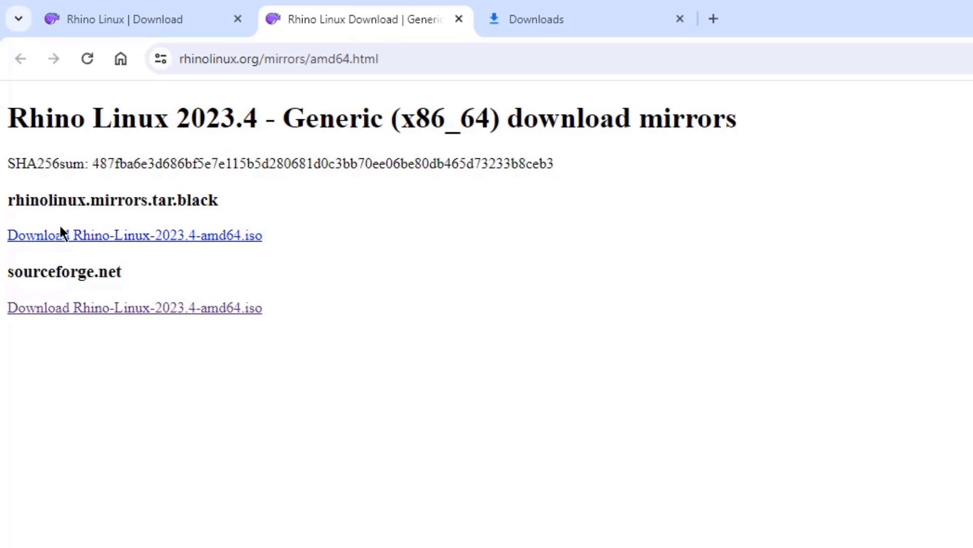
click(102, 238)
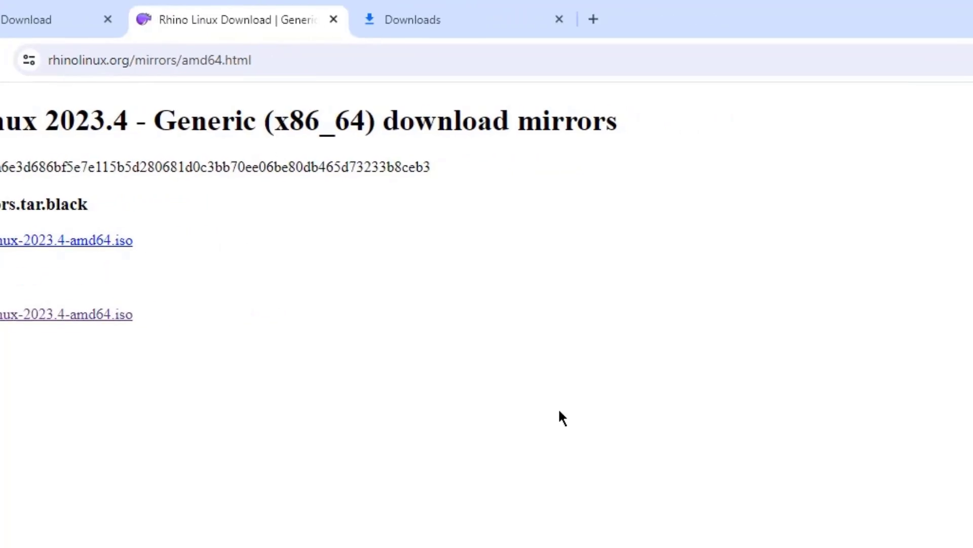
click(890, 61)
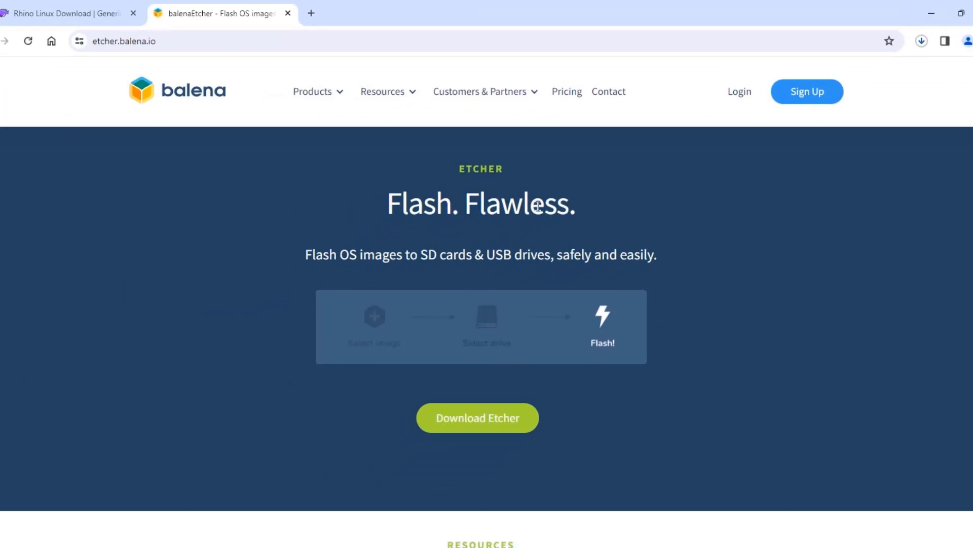
Download the Windows balenaEtcher installer from etcher.balena.io.
click(499, 417)
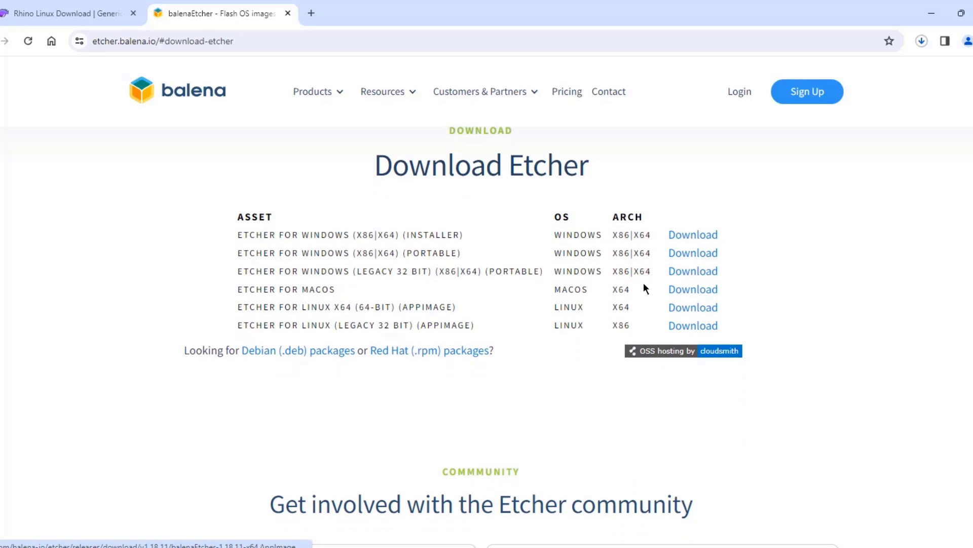
click(683, 235)
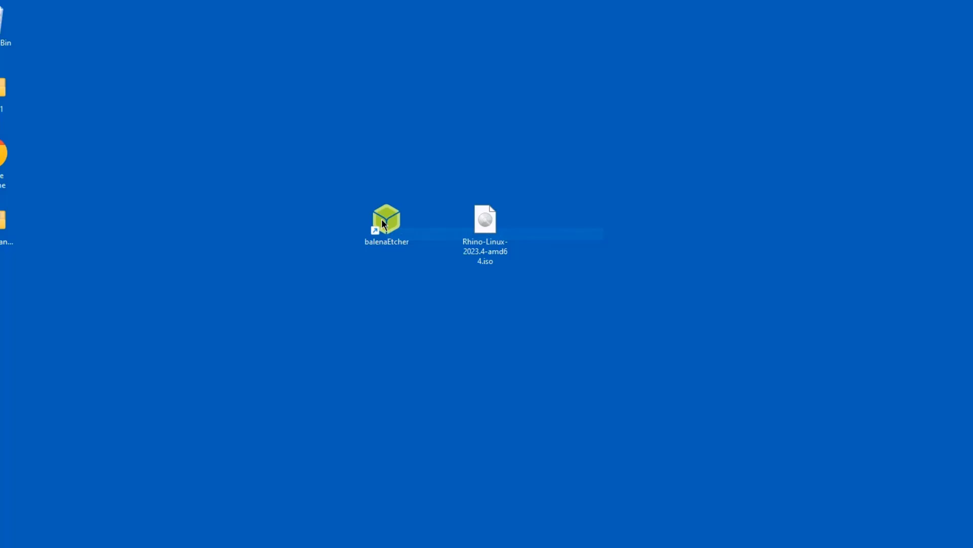
click(484, 223)
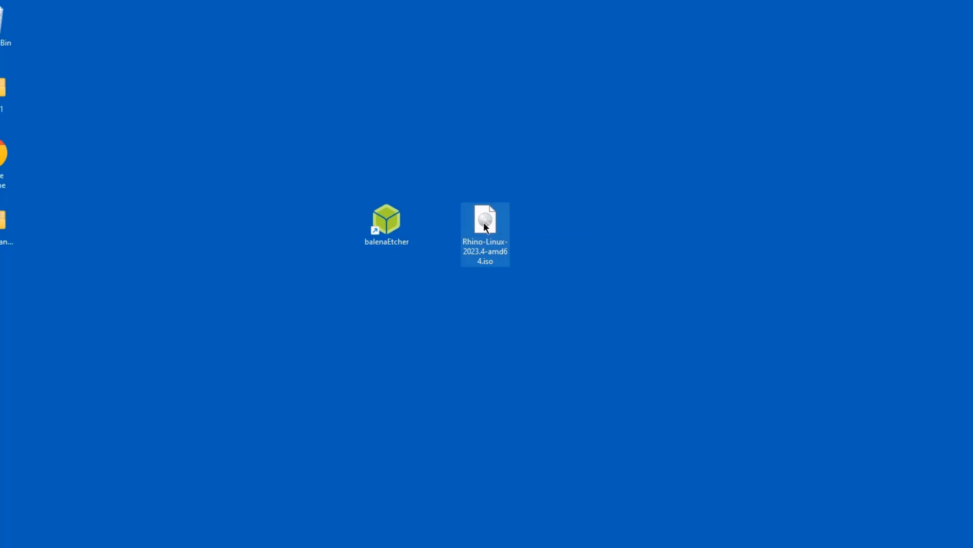
Flash Rhino-Linux-2023.4-amd64.iso to the 15.5 GB USB disk with balenaEtcher, approving the UAC prompt.
click(380, 219)
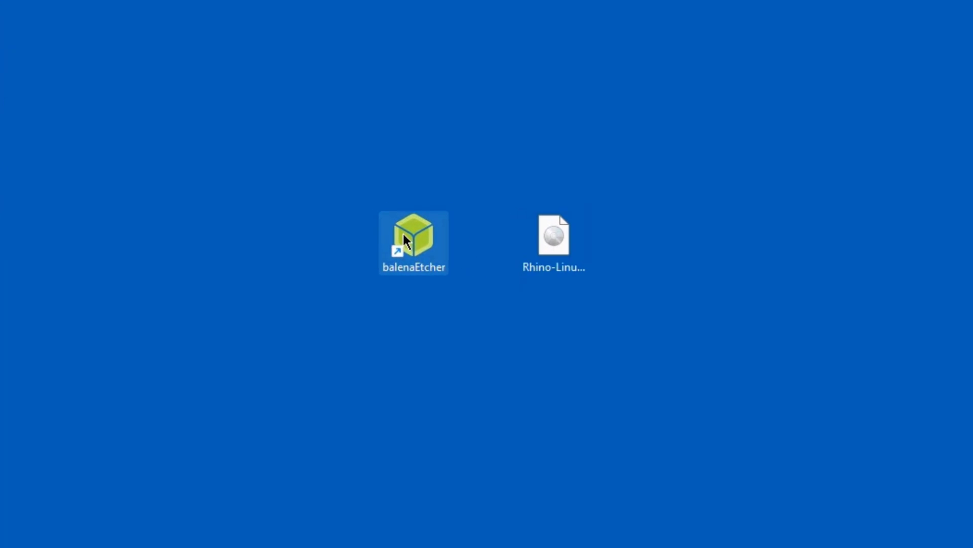
double_click(404, 238)
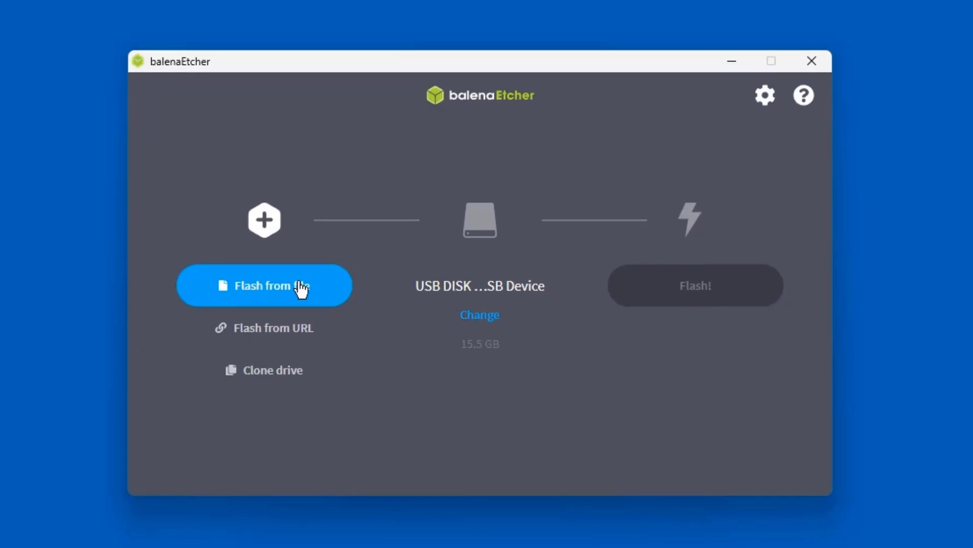
click(277, 297)
click(391, 282)
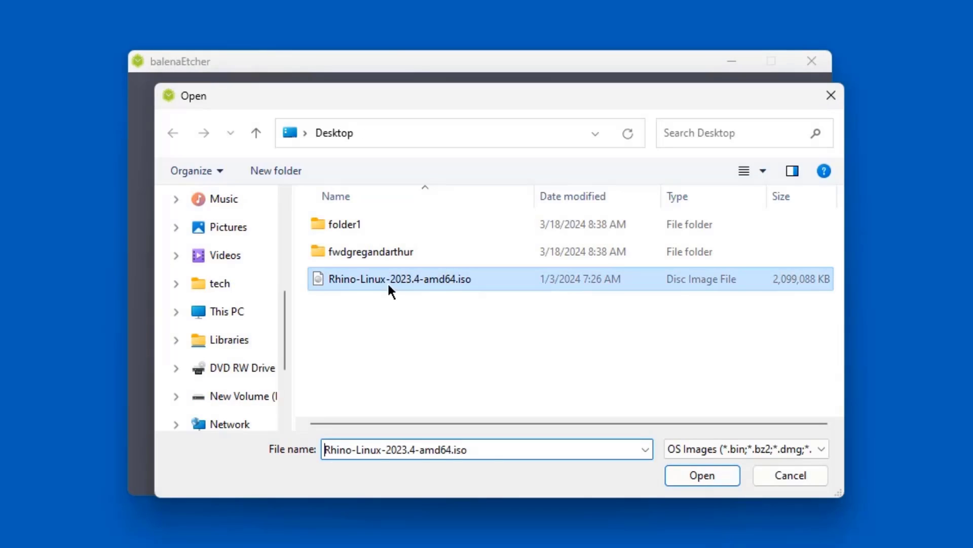
click(721, 472)
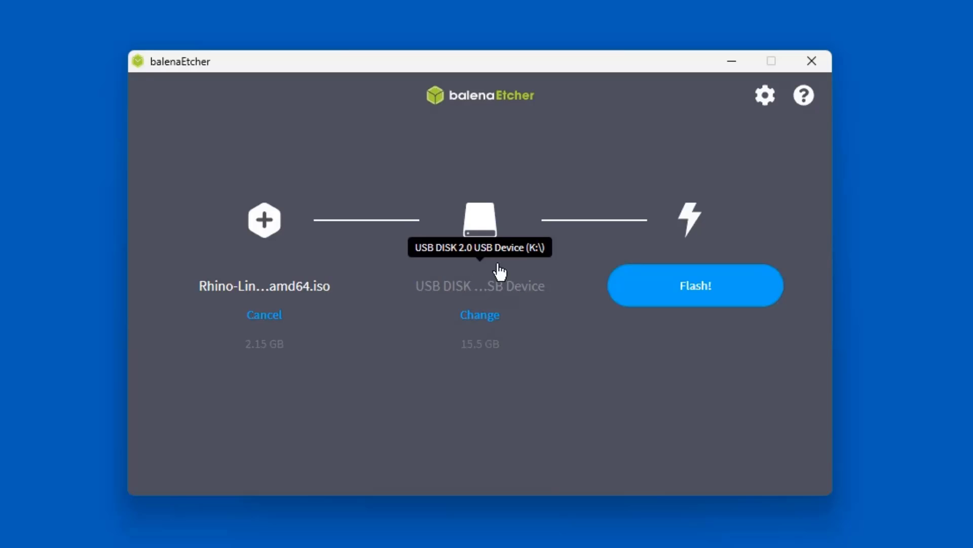
click(714, 295)
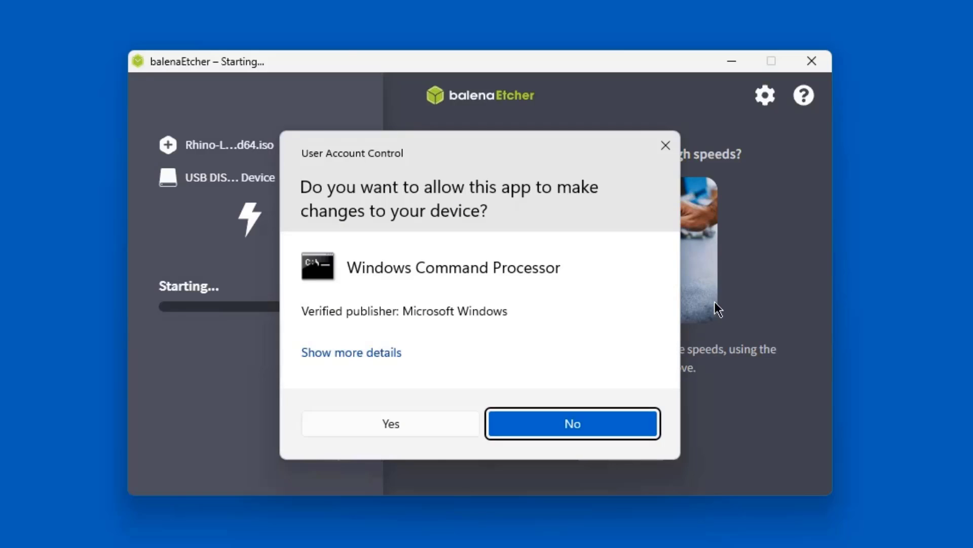
click(420, 428)
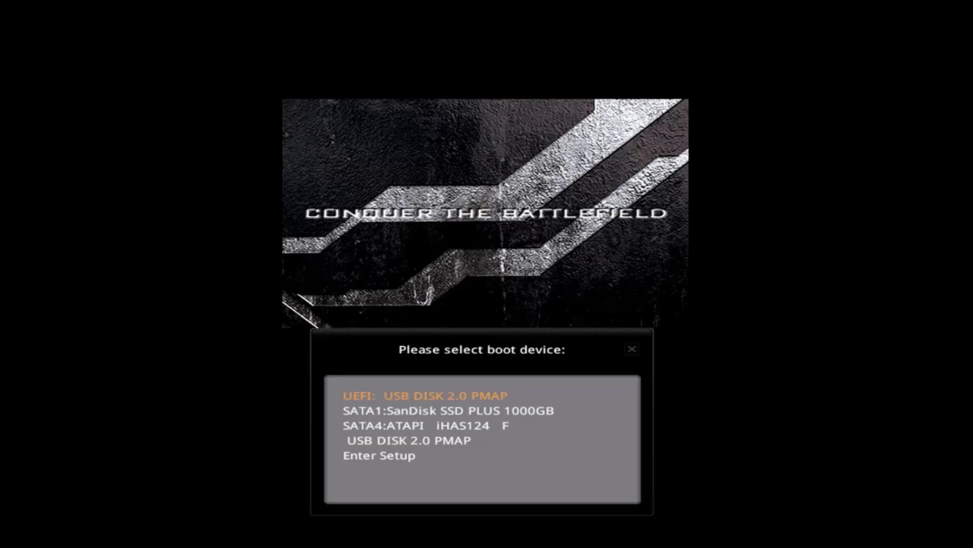
Boot from 'UEFI: USB DISK 2.0 PMAP' and start 'Try or Install Rhino Linux OS' in GRUB.
key(Return)
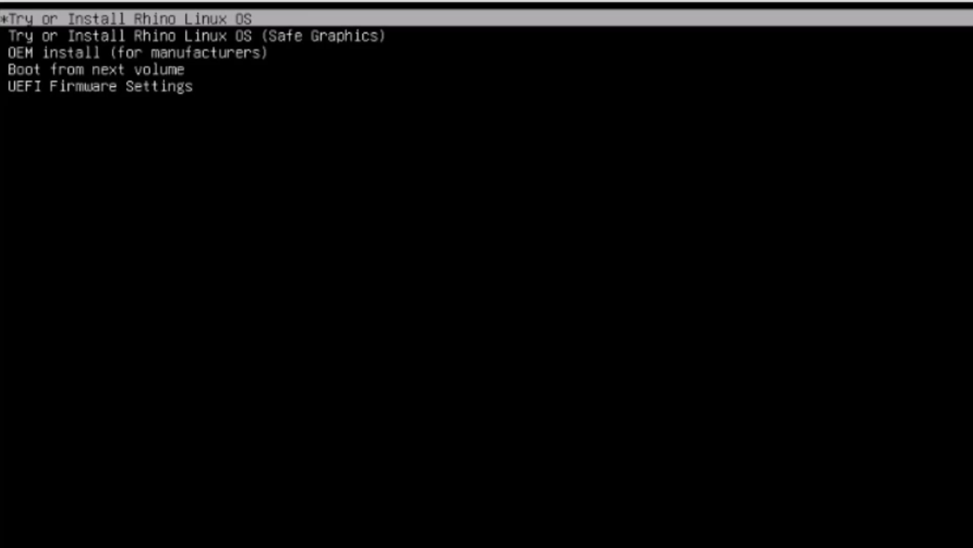
key(Return)
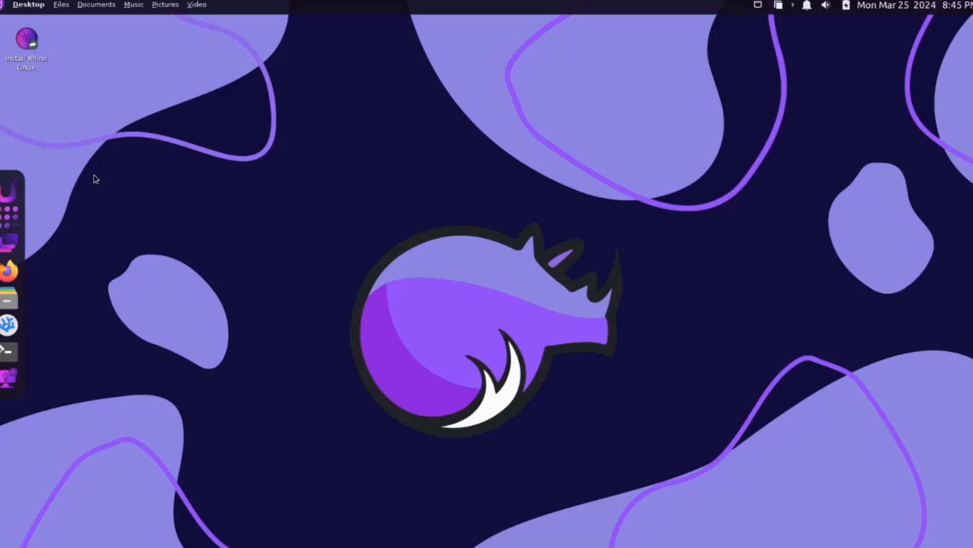
Glance at the app grid, then launch the Install Rhino Linux desktop icon.
click(17, 220)
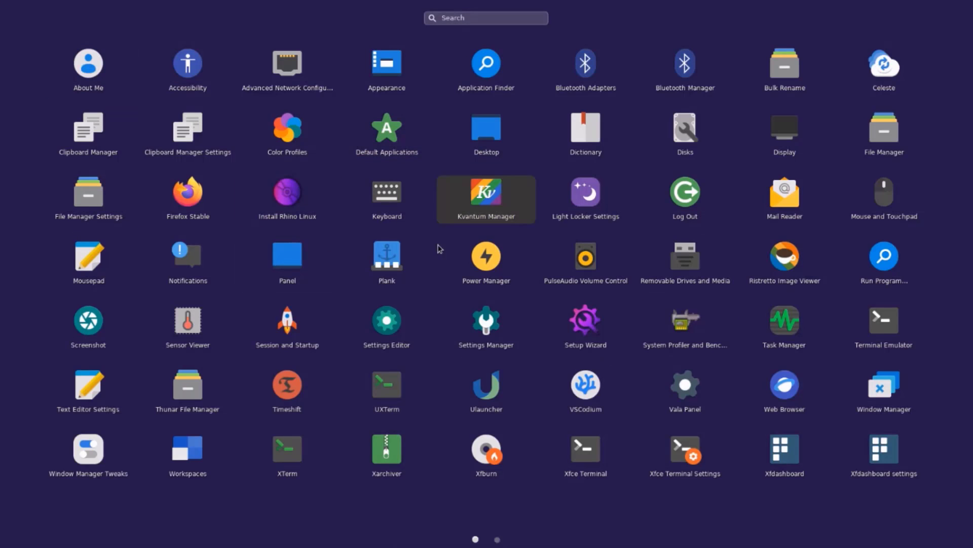
click(623, 532)
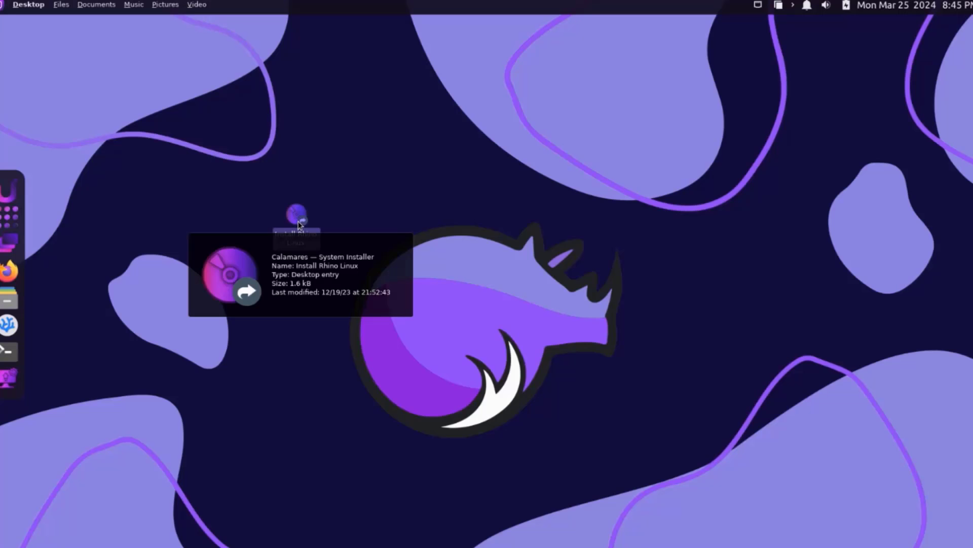
double_click(297, 217)
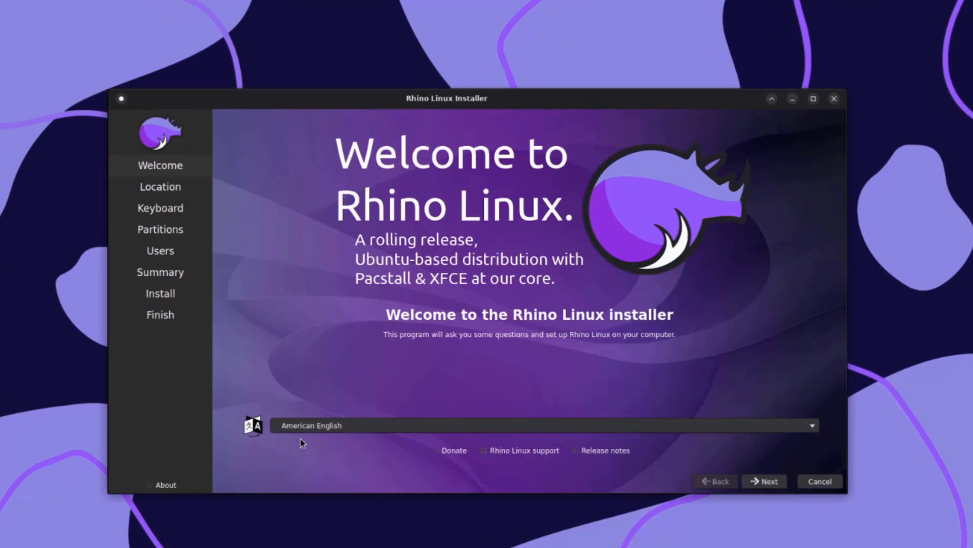
Keep American English as the installer language and continue.
click(565, 428)
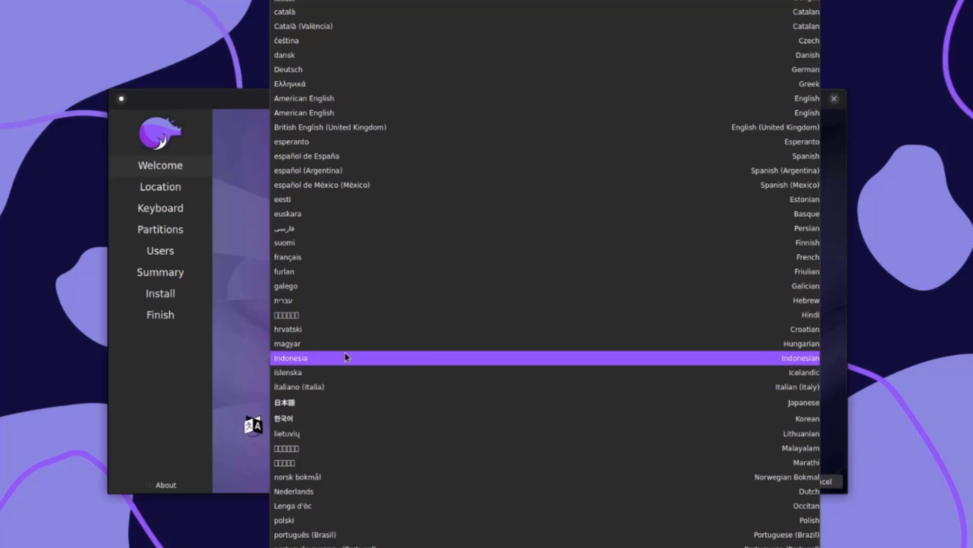
click(239, 364)
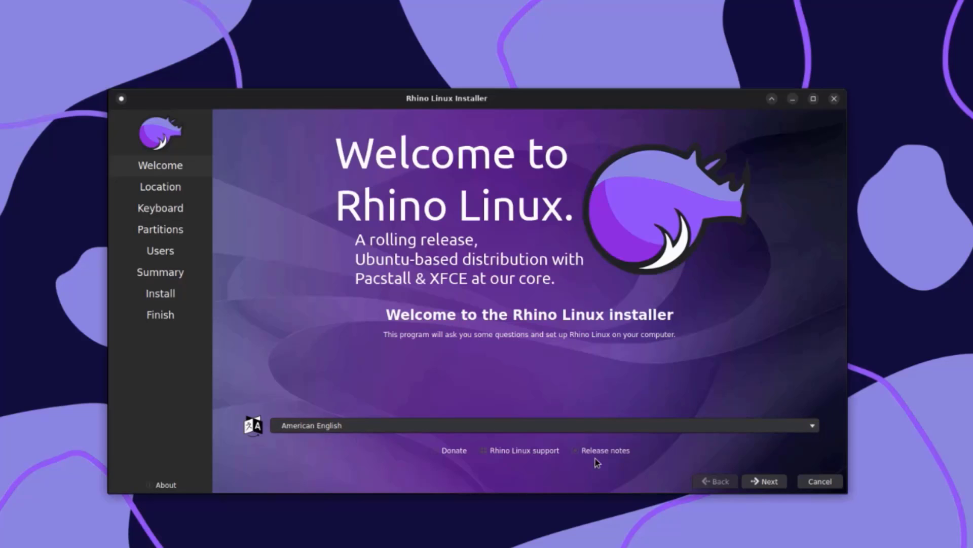
click(756, 482)
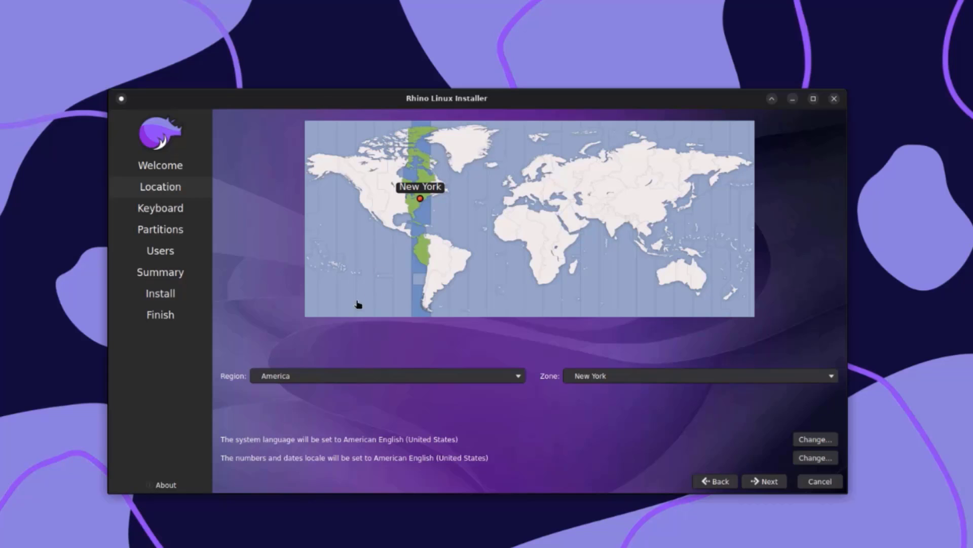
Keep the time zone at Region America, Zone New York, and continue.
click(384, 378)
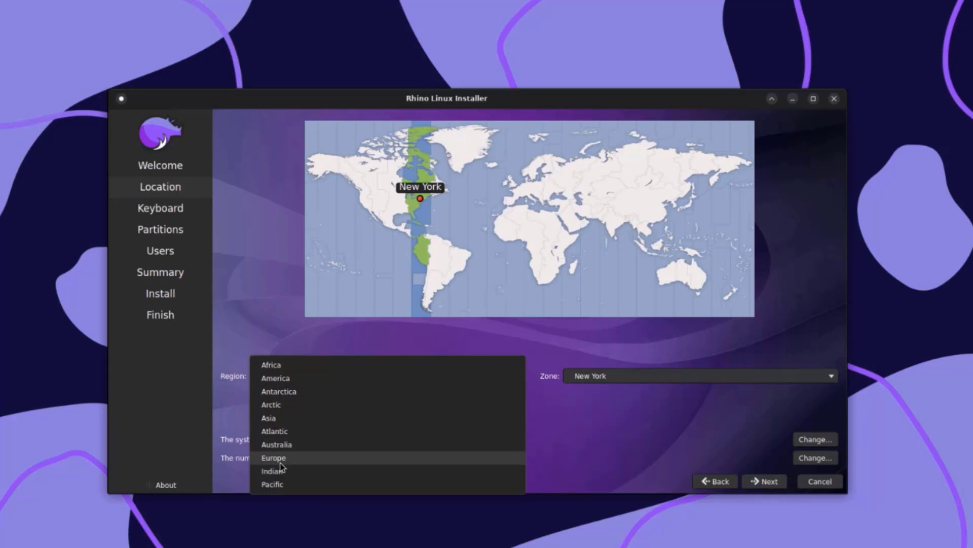
click(272, 378)
click(594, 376)
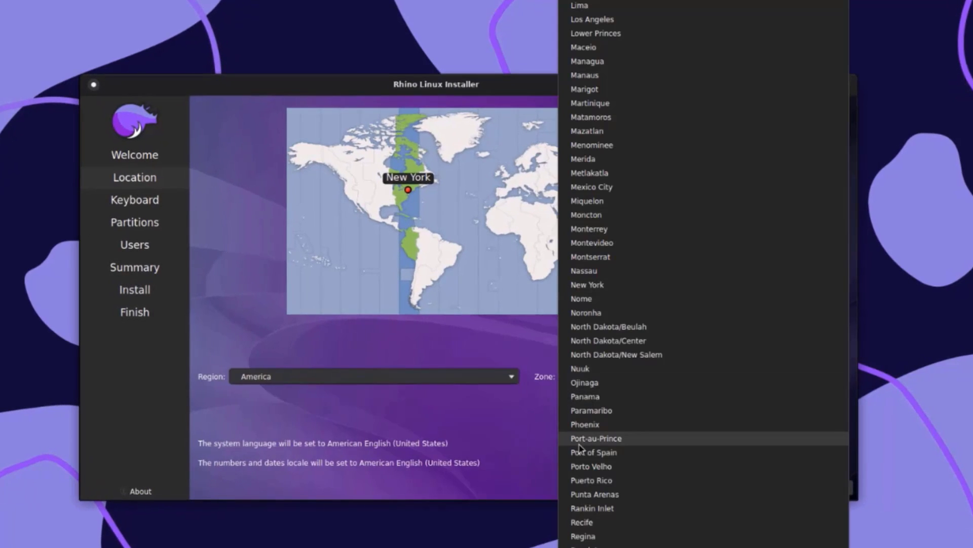
click(522, 332)
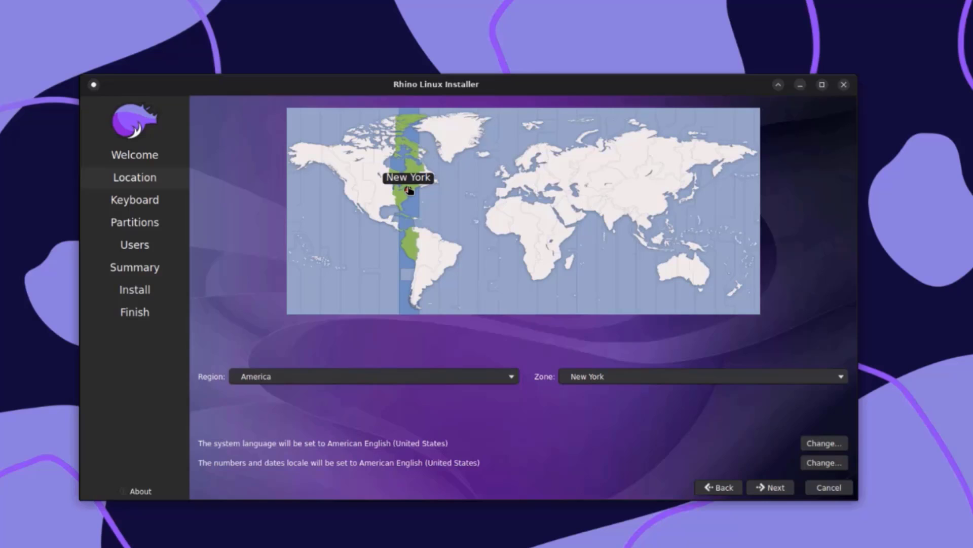
click(760, 487)
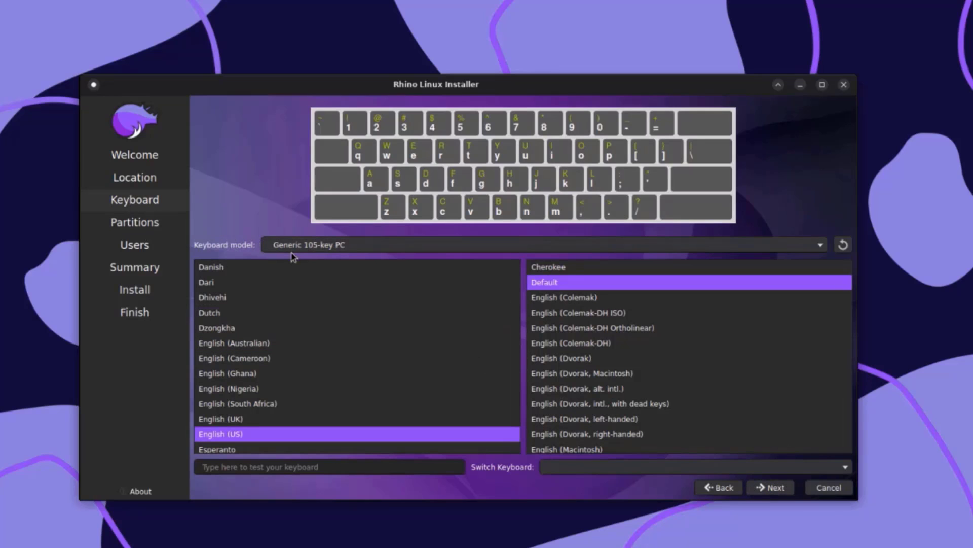
Keep Generic 105-key PC with English (US) Default, pick a layout-switch option, and continue.
click(423, 246)
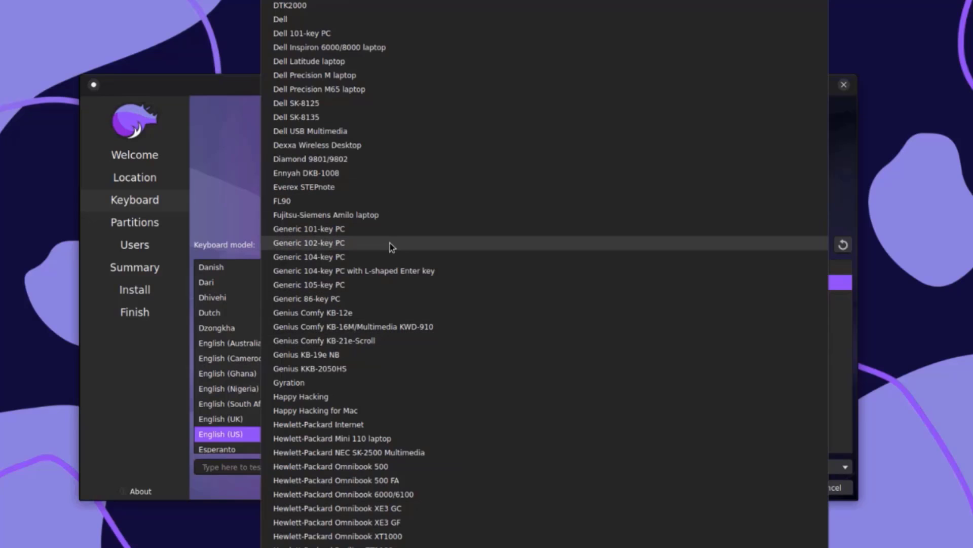
click(218, 180)
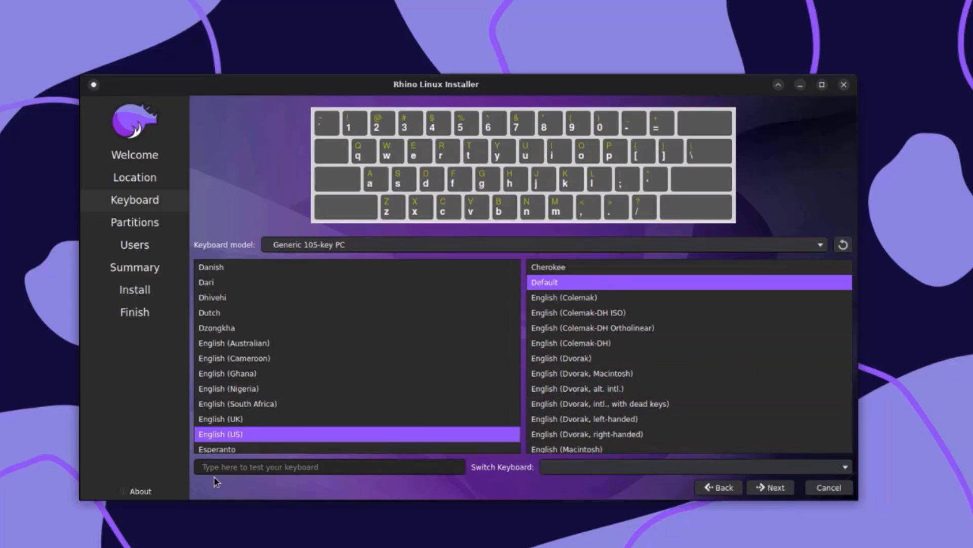
click(554, 469)
click(585, 315)
click(771, 488)
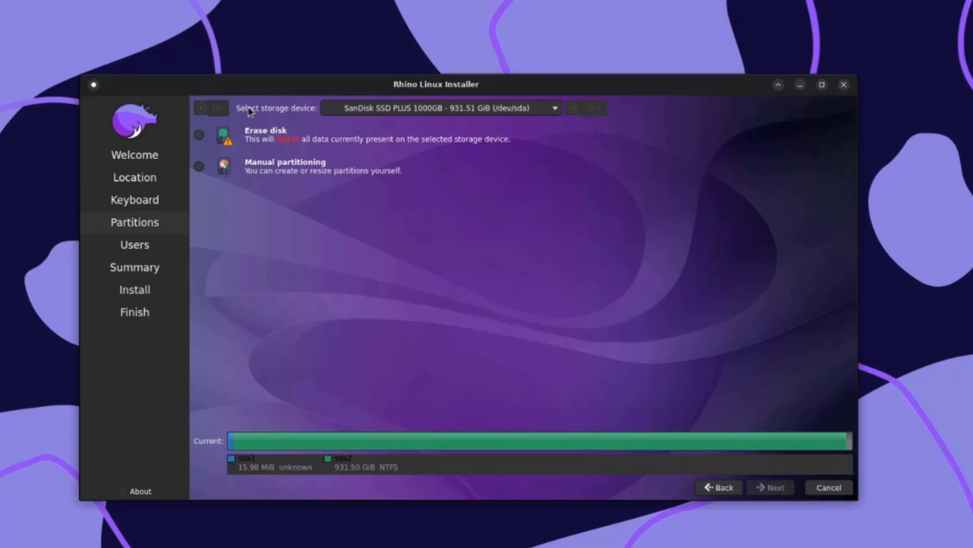
Select the SanDisk SSD PLUS 1000GB (/dev/sda) as the install target.
click(365, 112)
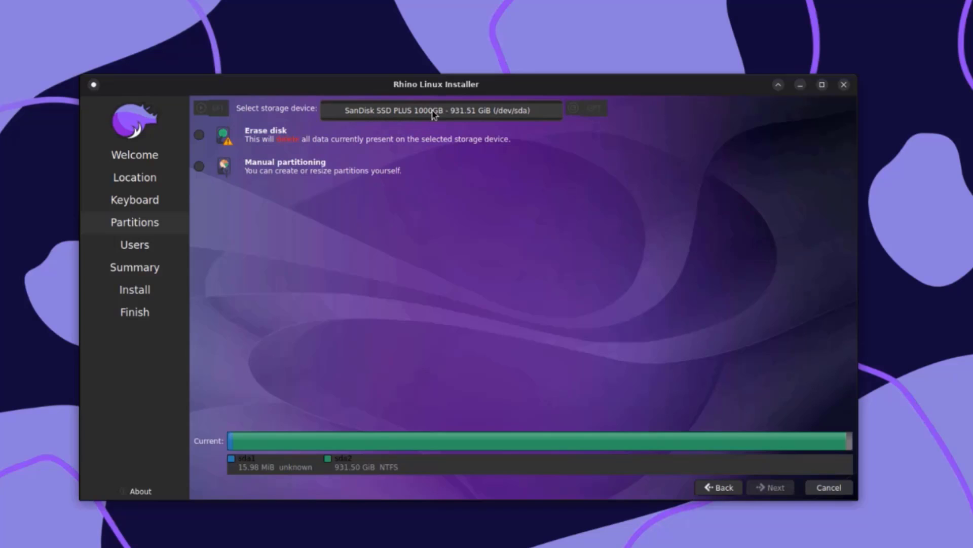
click(512, 114)
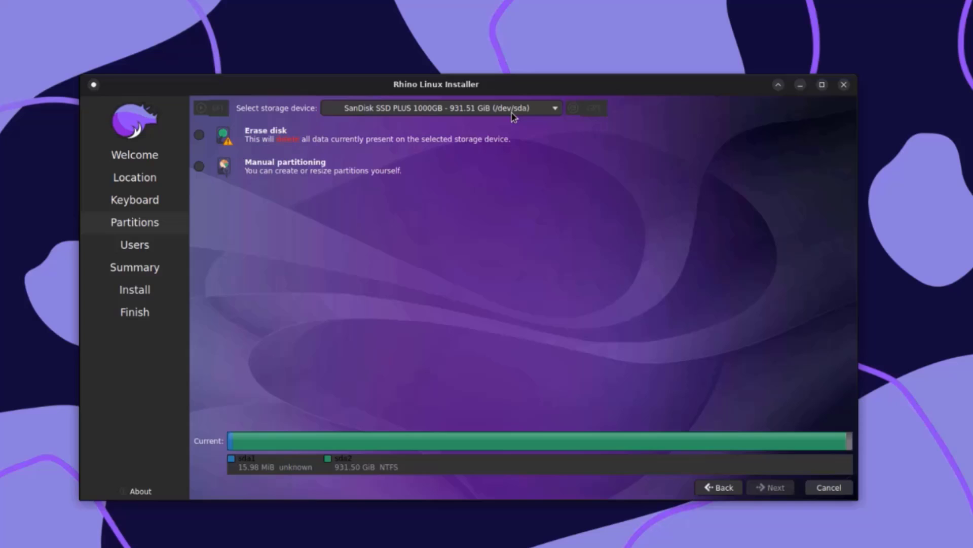
click(391, 114)
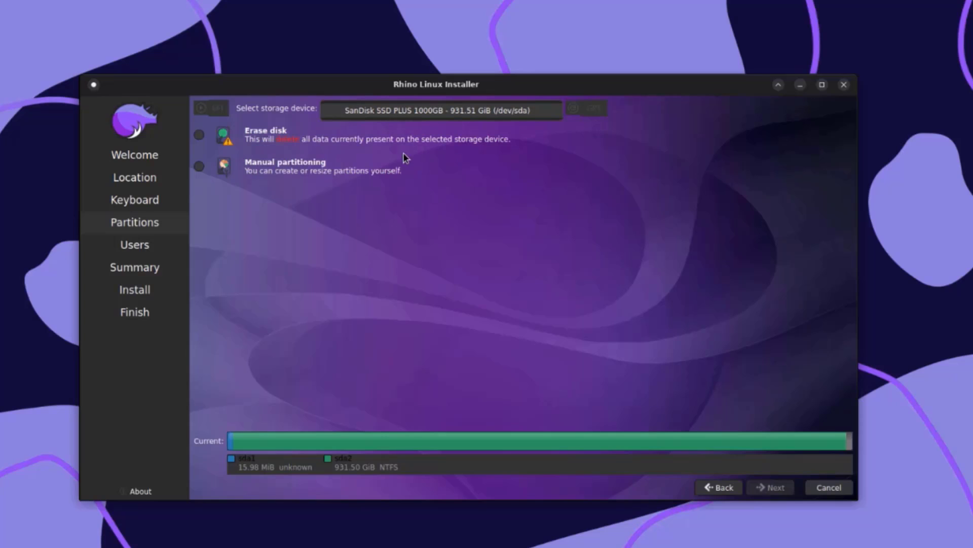
click(498, 111)
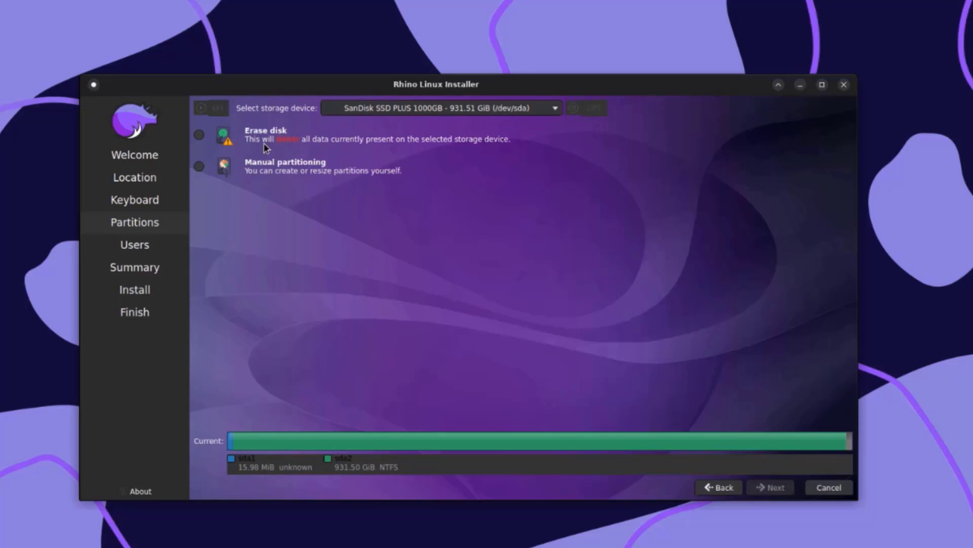
Choose Erase disk with Swap to file and ext4, then continue to Users.
click(284, 166)
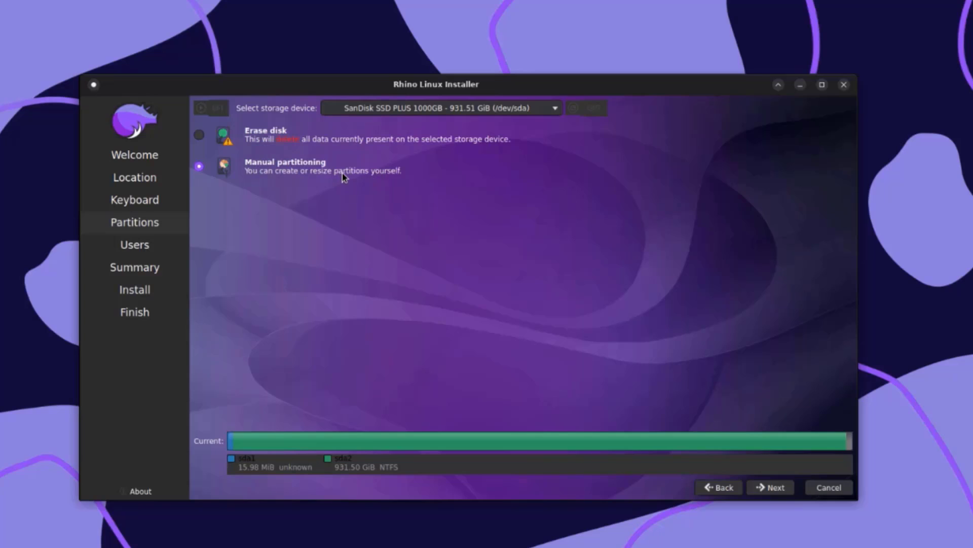
click(202, 136)
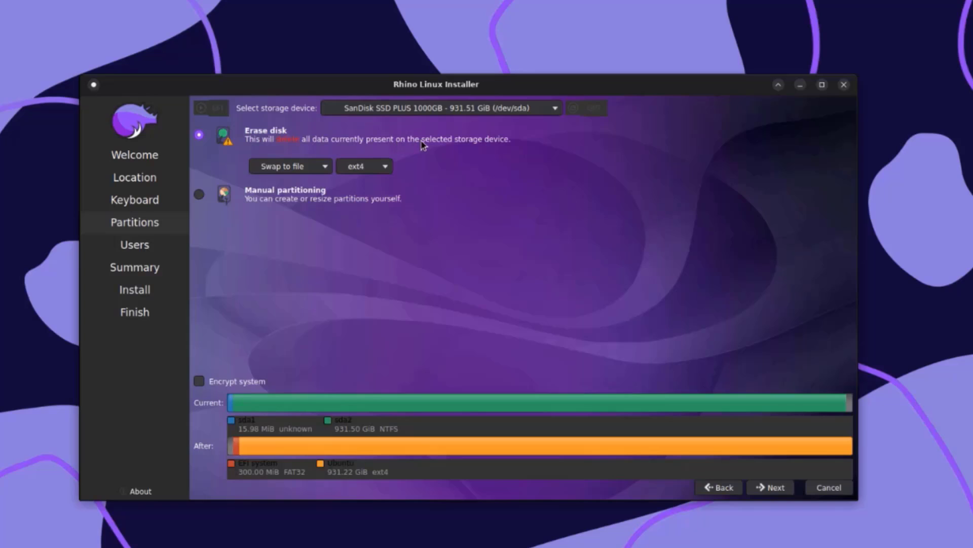
click(287, 170)
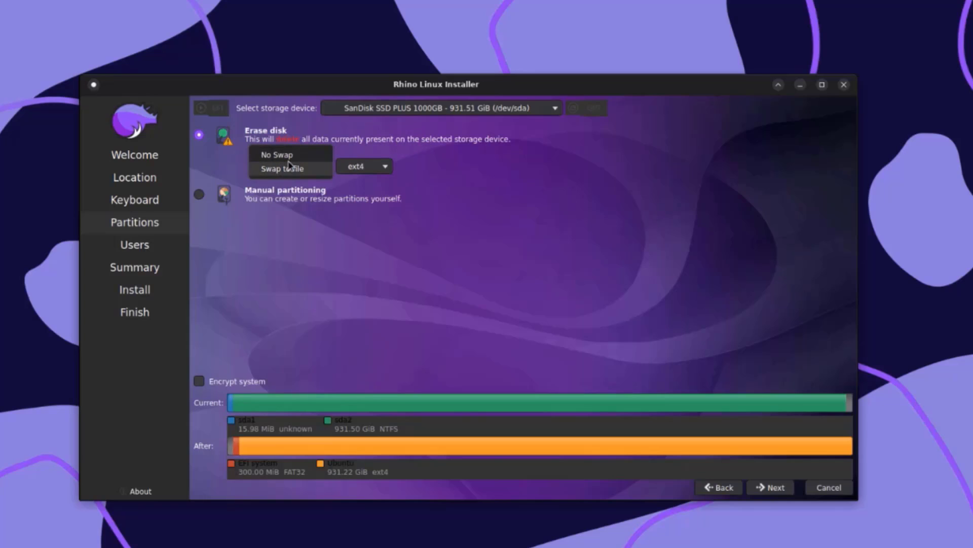
click(363, 155)
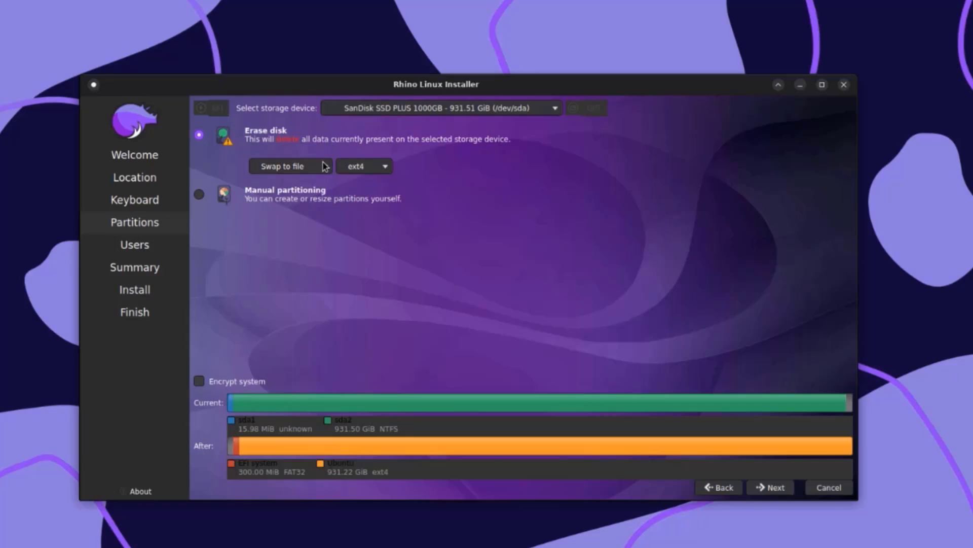
click(356, 168)
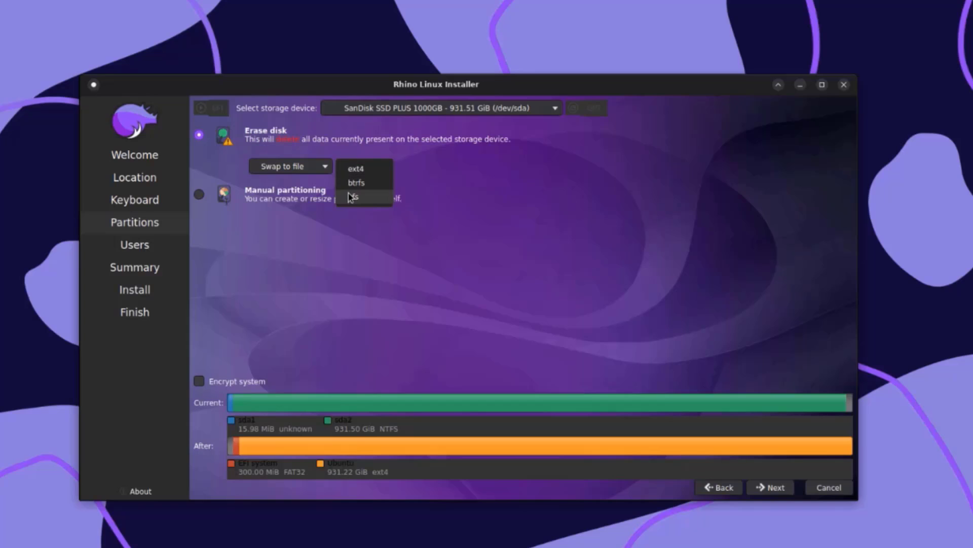
click(356, 173)
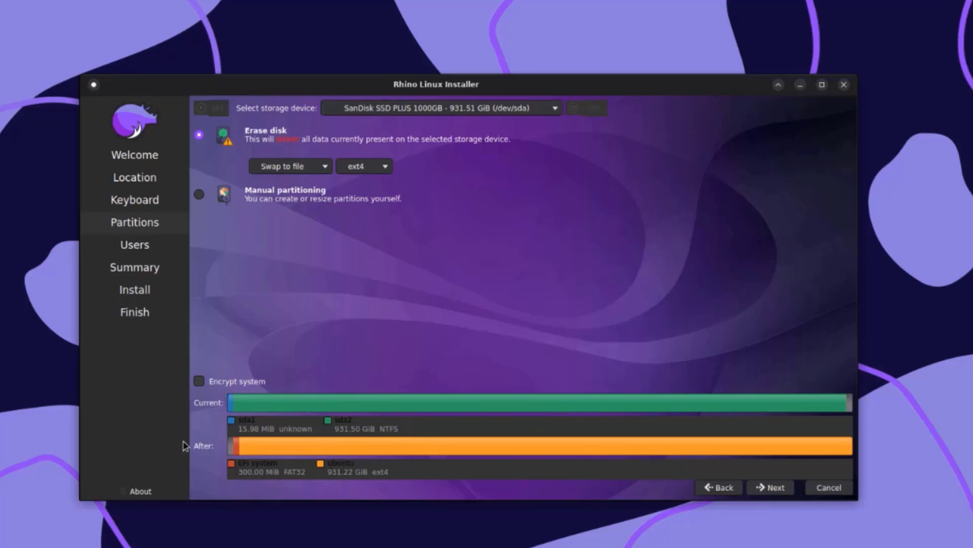
click(771, 488)
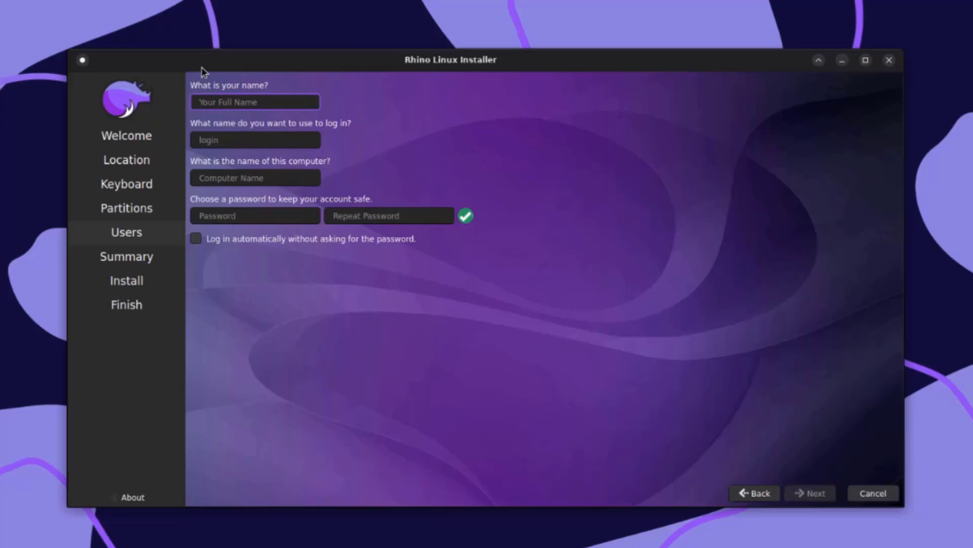
Enter the user's full name and rename the computer to 'desktop'.
text(john)
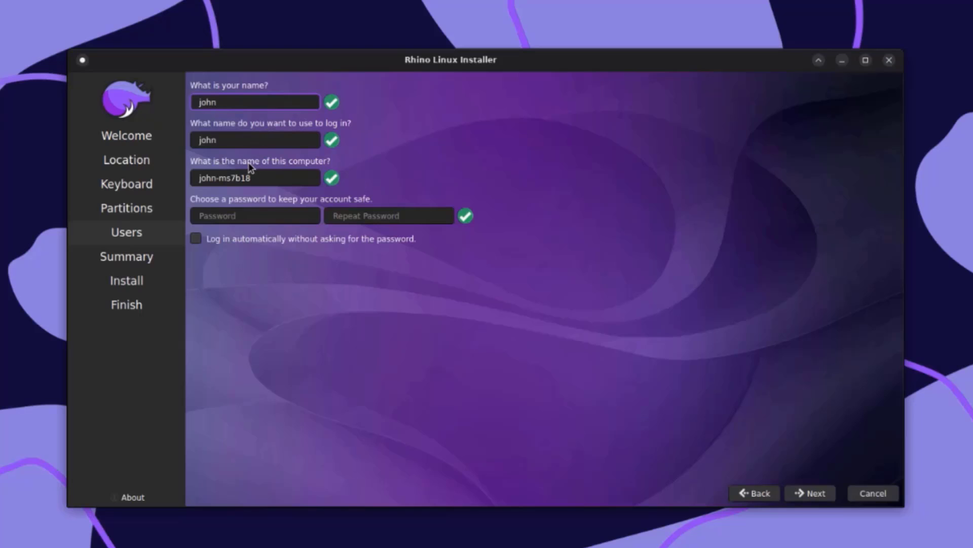
click(272, 179)
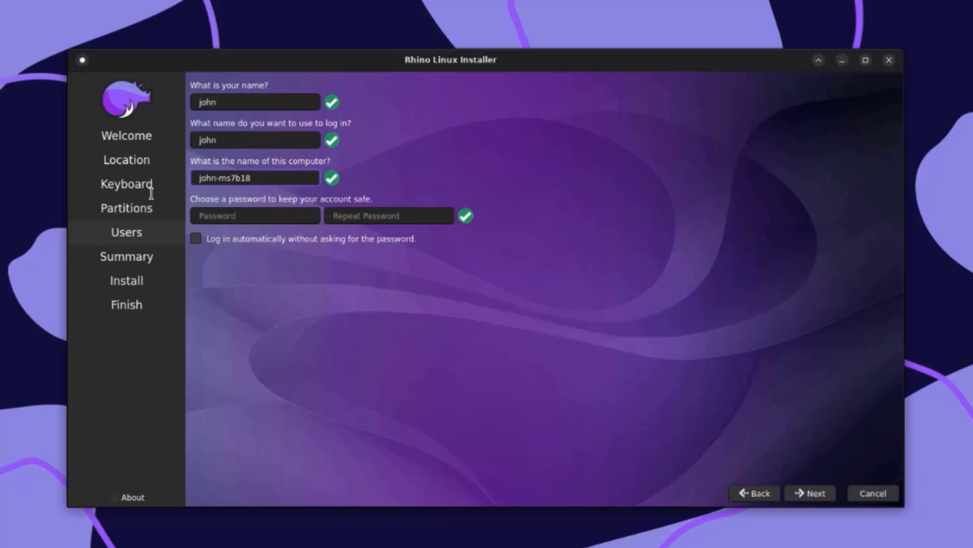
drag(255, 181, 192, 180)
text(desktop)
Enter and repeat the account password, then continue to the Summary.
key(Tab)
text(p)
key(BackSpace)
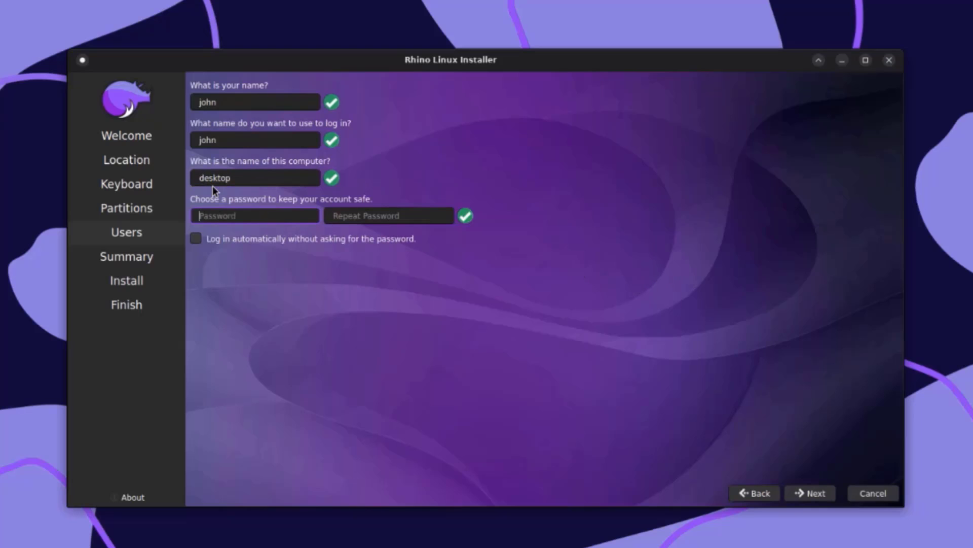
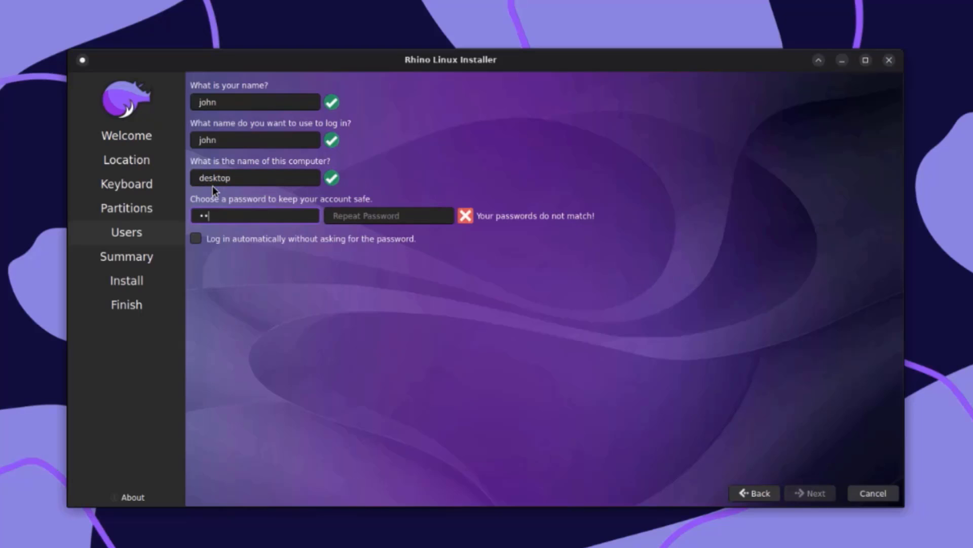
click(356, 218)
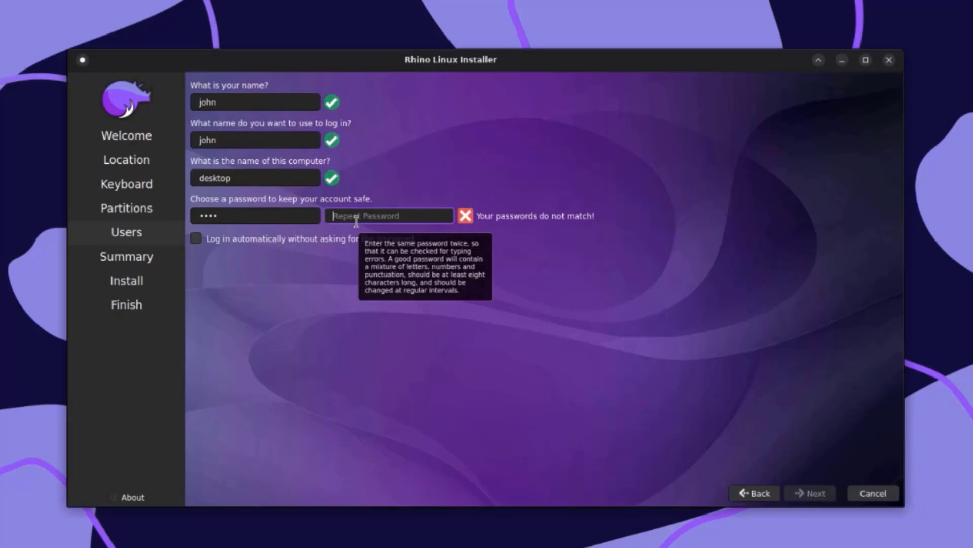
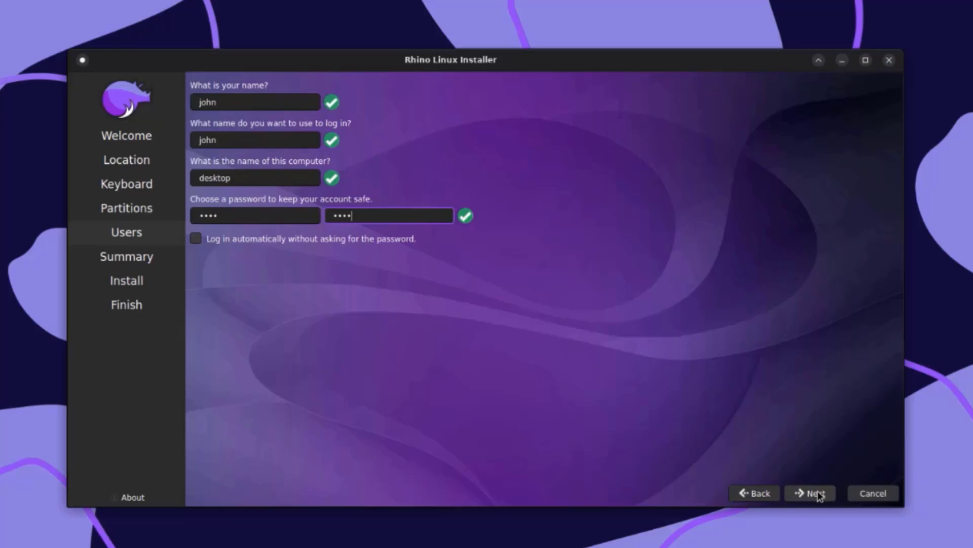
click(803, 495)
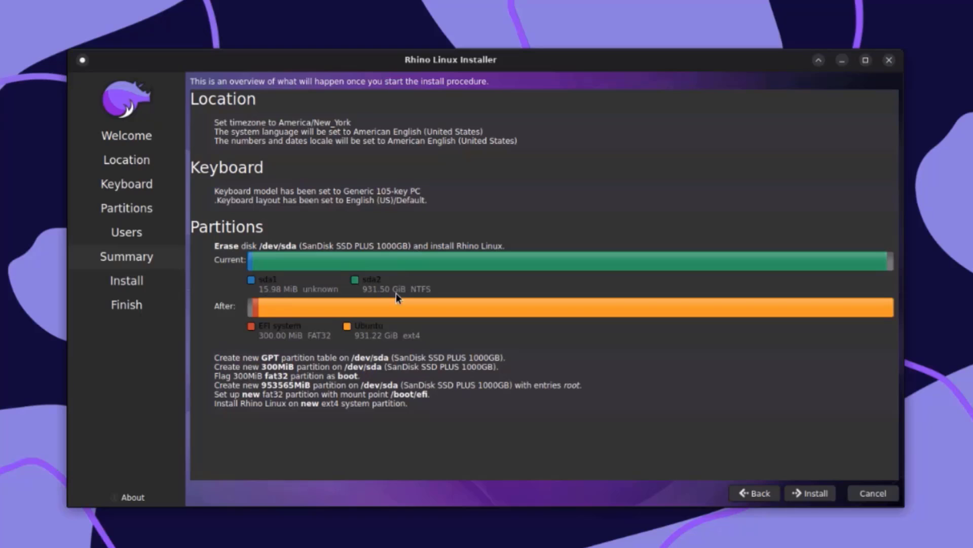
Start the installation from the Summary and confirm Install Now.
click(807, 492)
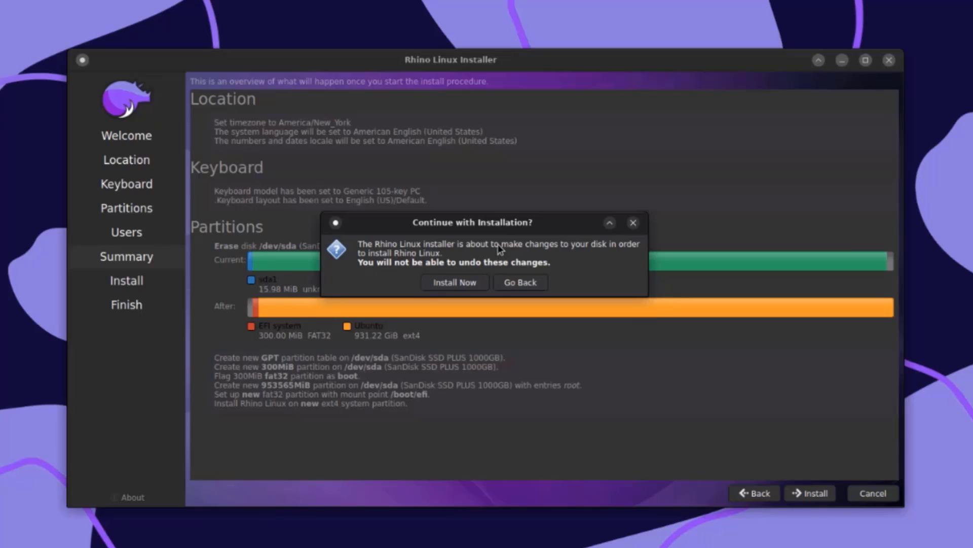
click(470, 284)
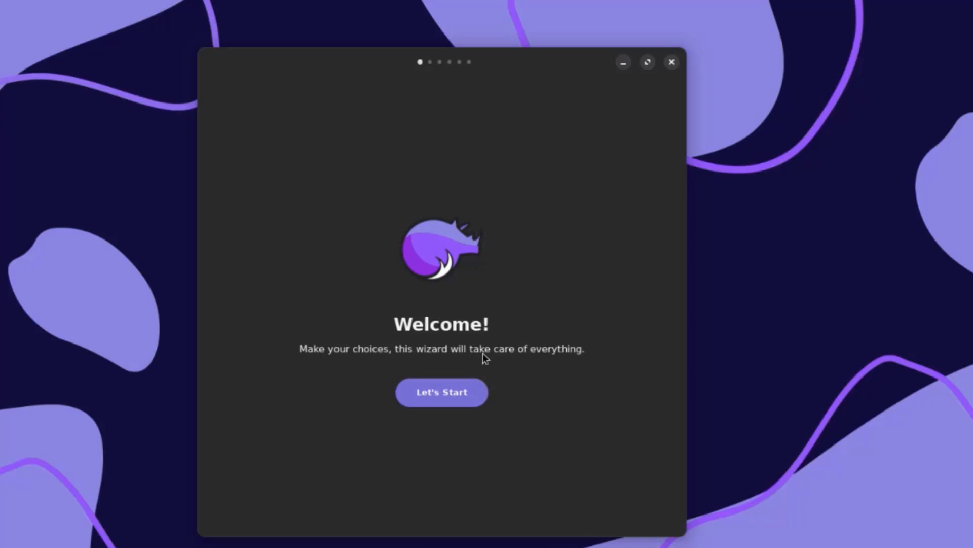
Start the Rhino Setup wizard and keep the dark colour scheme after previewing light.
click(449, 402)
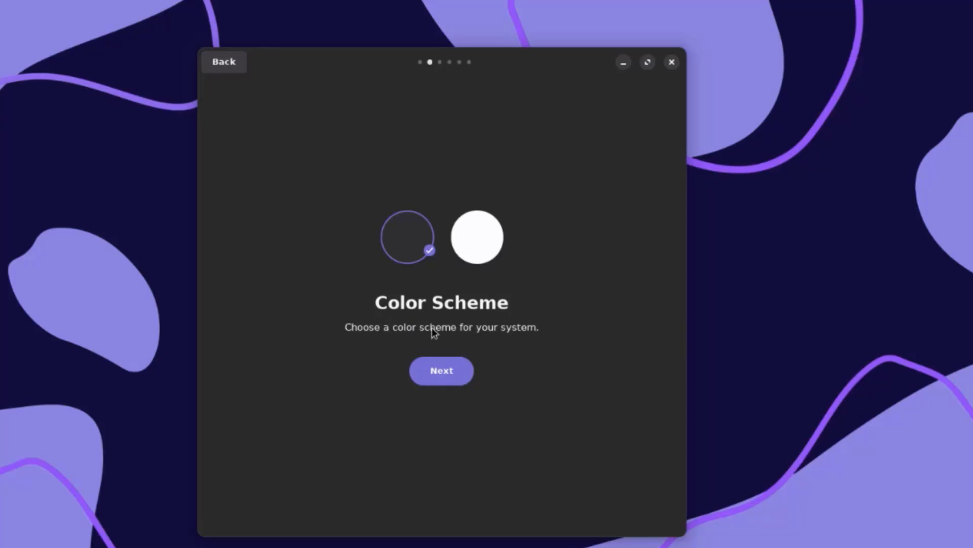
click(466, 243)
click(419, 238)
click(448, 371)
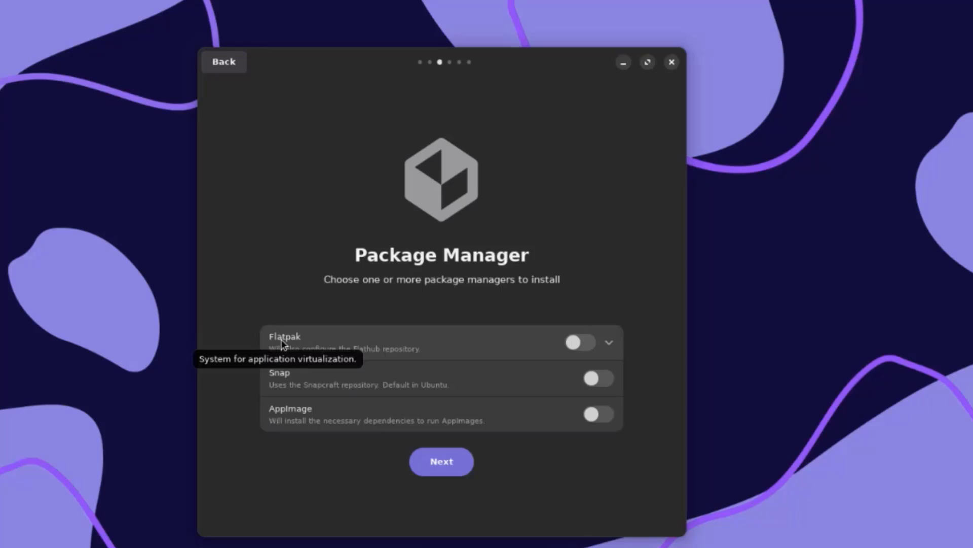
Enable Flatpak with Flathub, Snap and AppImage support.
click(592, 343)
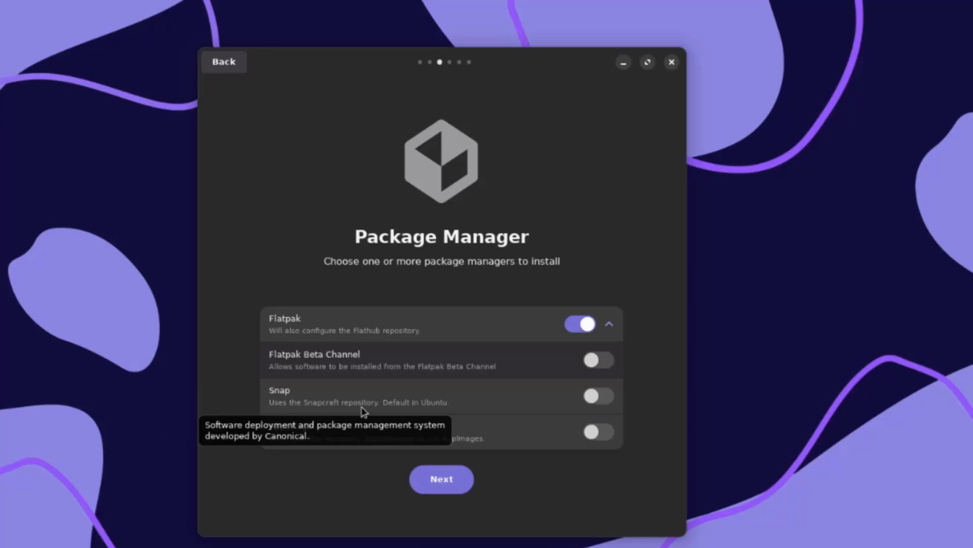
click(599, 398)
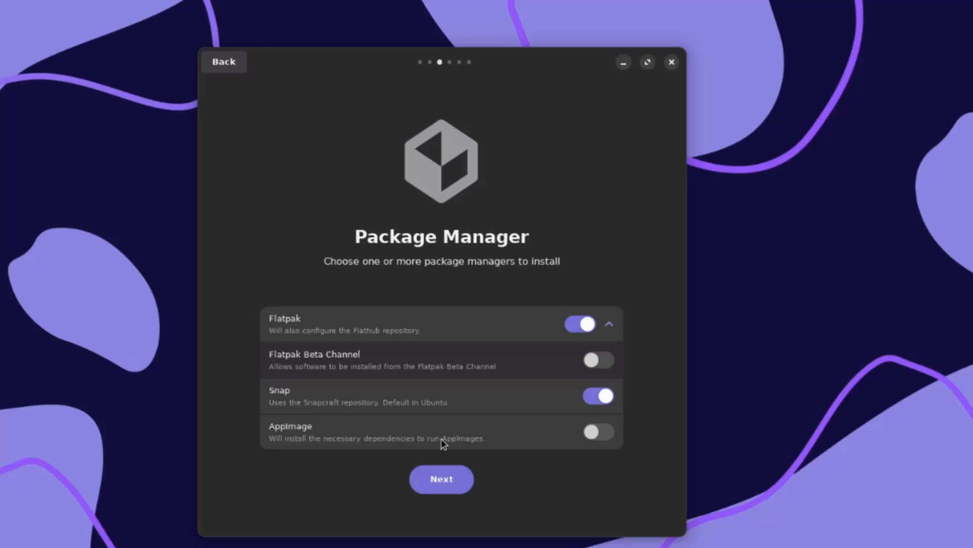
click(599, 439)
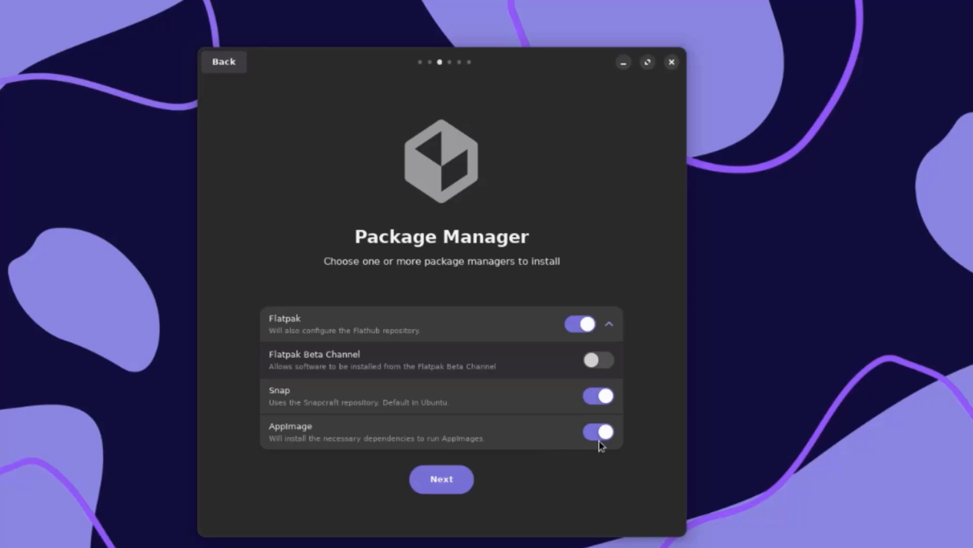
click(456, 482)
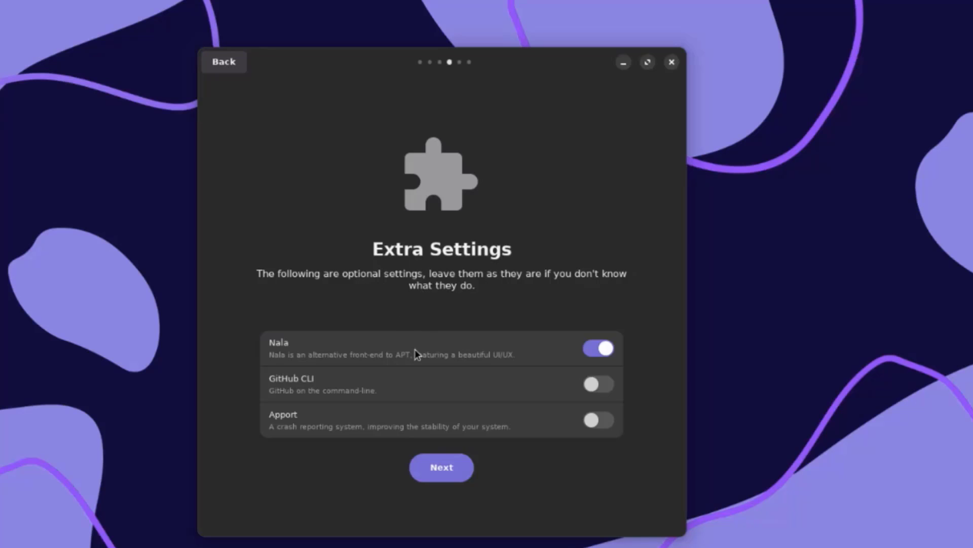
Apply the chosen setup with authentication and reboot the computer.
click(422, 469)
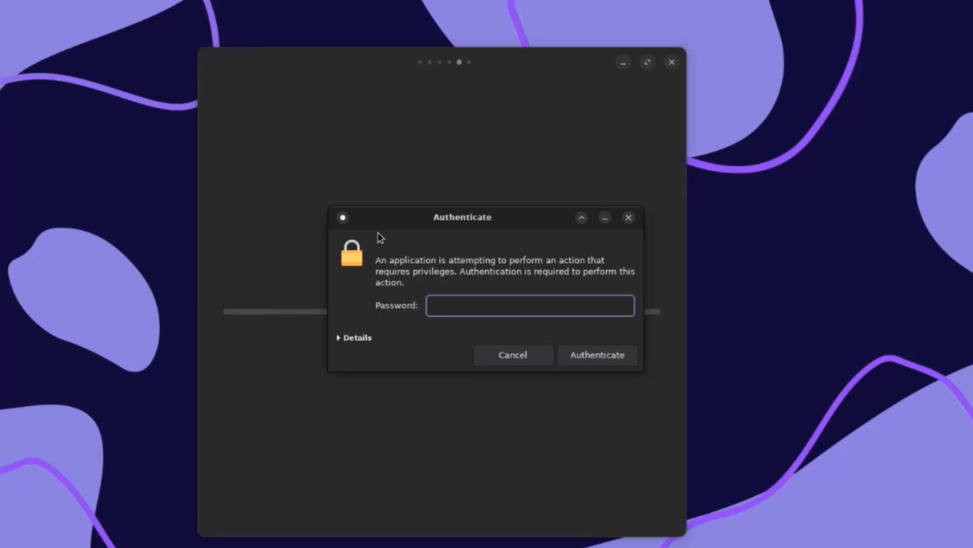
click(585, 357)
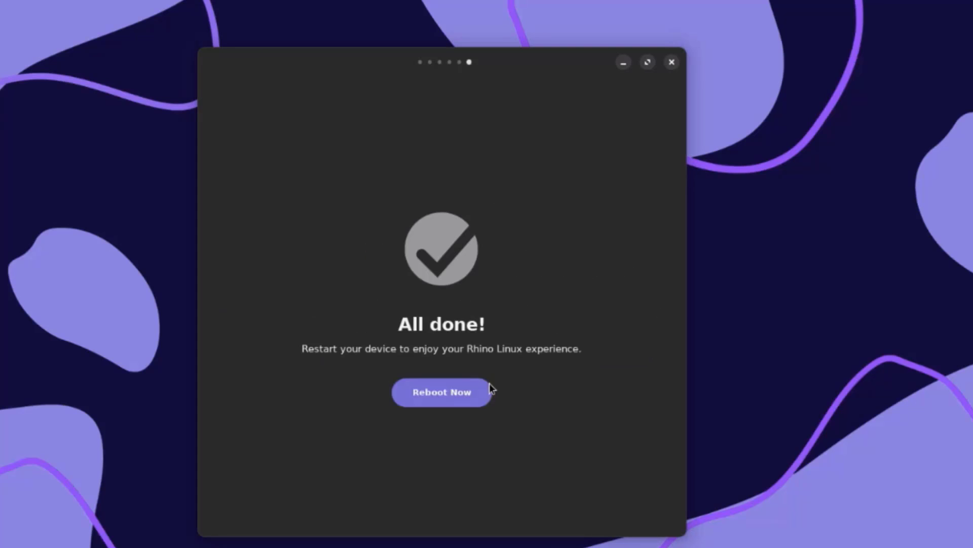
click(465, 394)
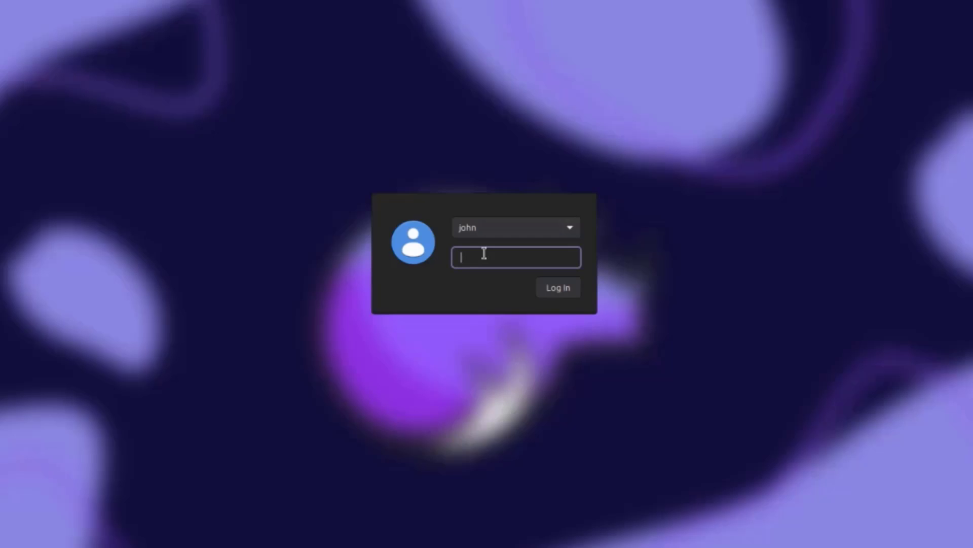
Log in and peek at the log-out options without leaving the session.
key(Return)
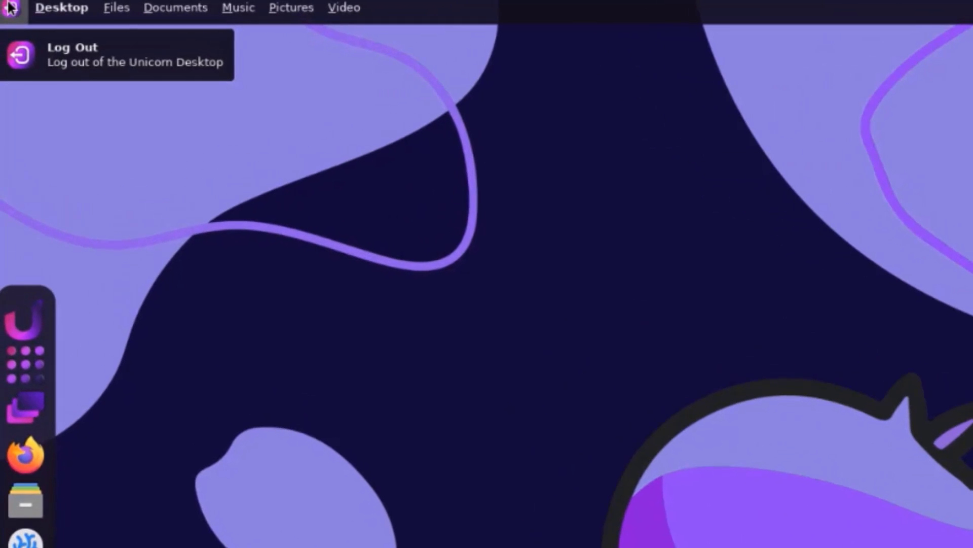
click(3, 4)
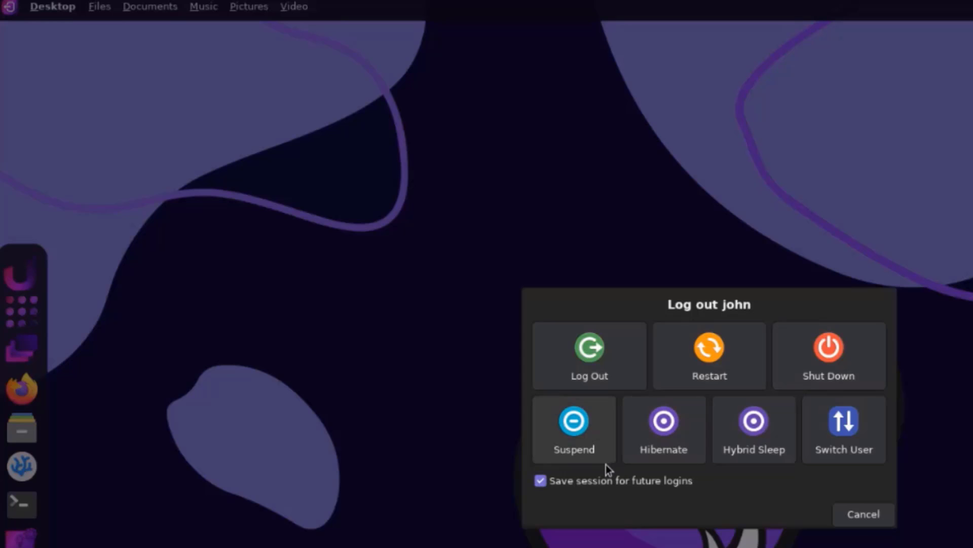
click(862, 514)
Browse the top bar's folder shortcut menus and the clock's calendar.
click(53, 6)
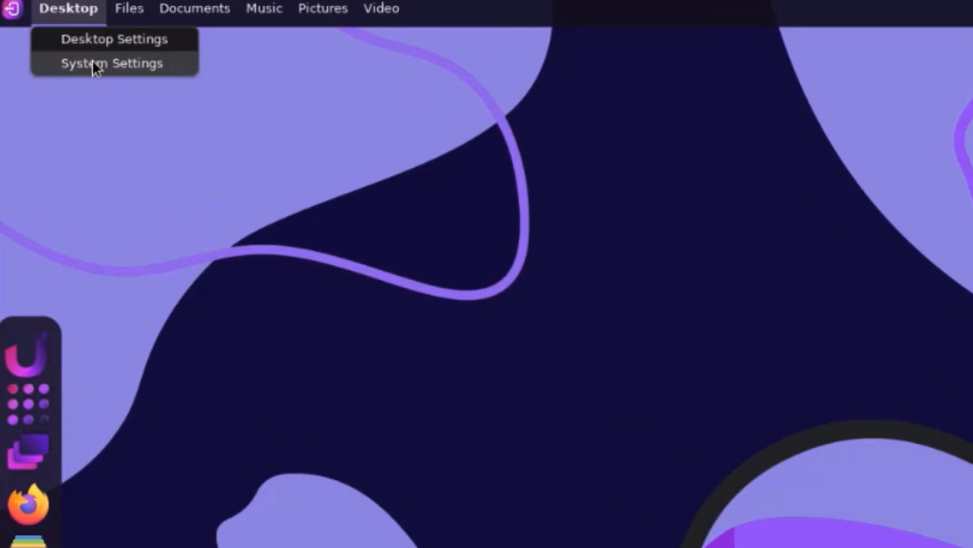
mouse_move(131, 11)
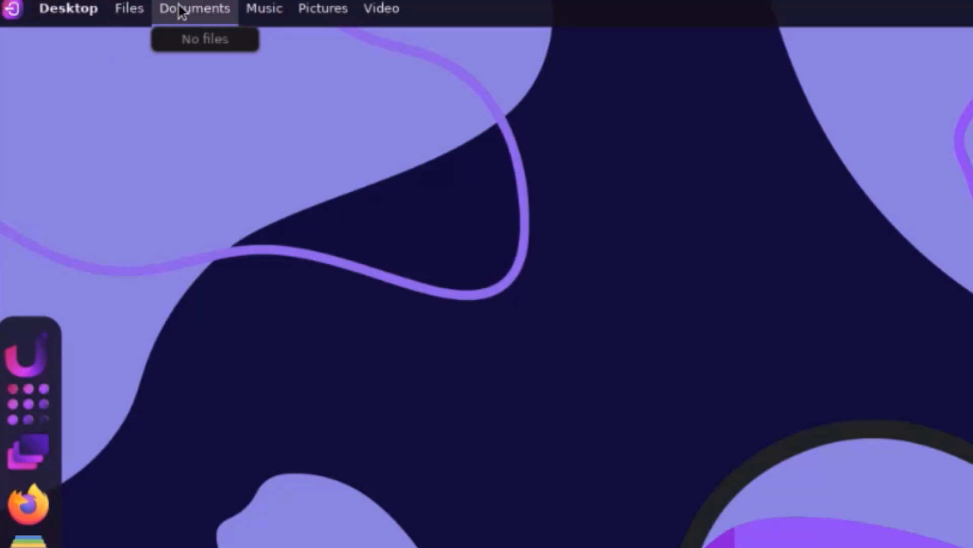
mouse_move(260, 14)
mouse_move(391, 9)
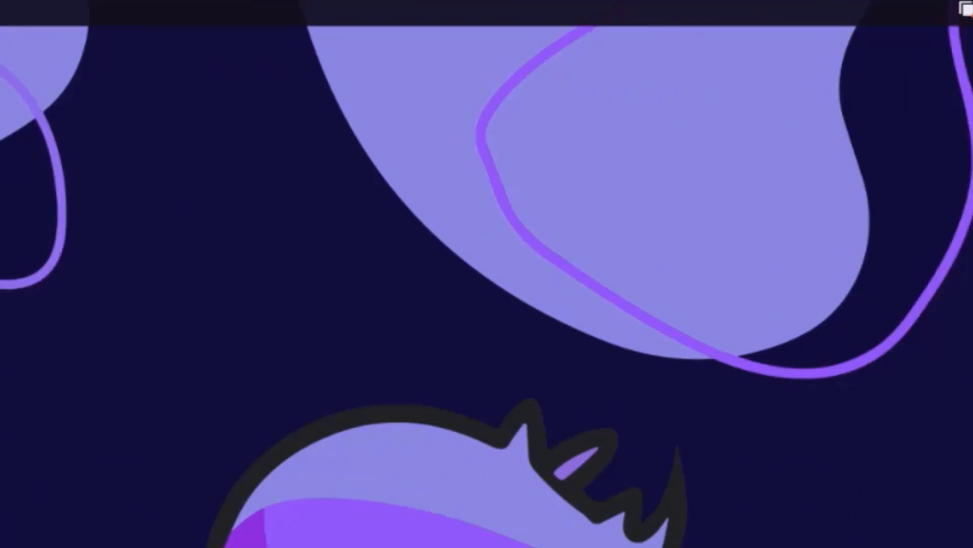
mouse_move(750, 10)
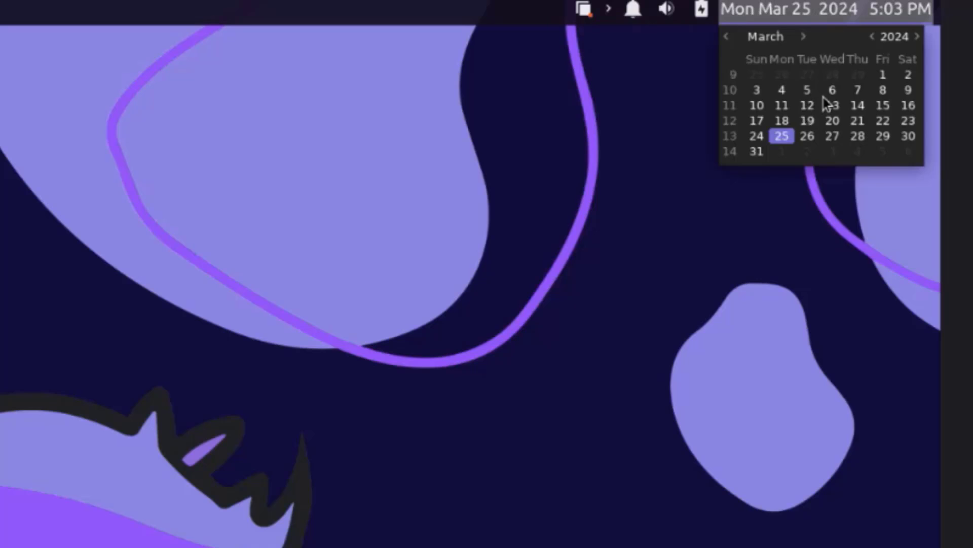
Review the Power Manager's System, Display and Security tabs without changes.
click(695, 9)
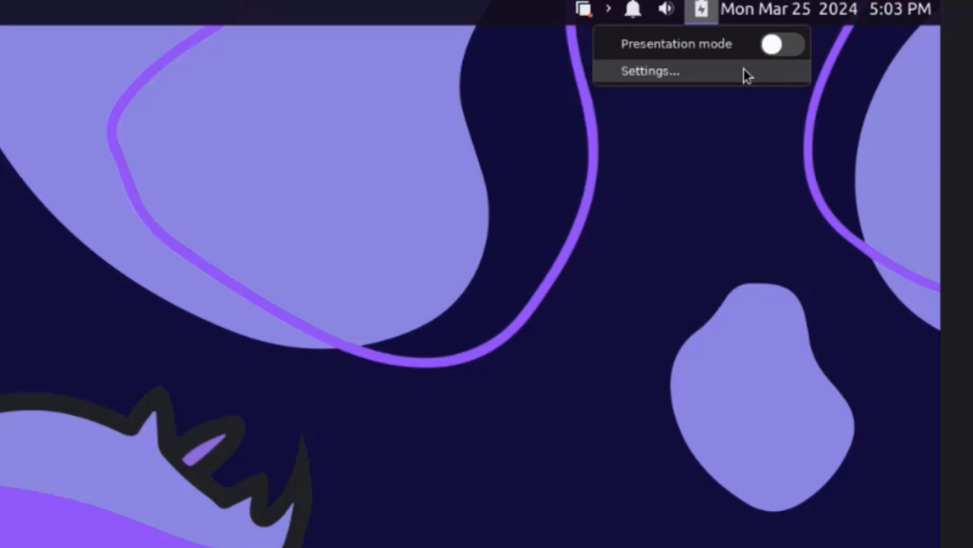
click(744, 73)
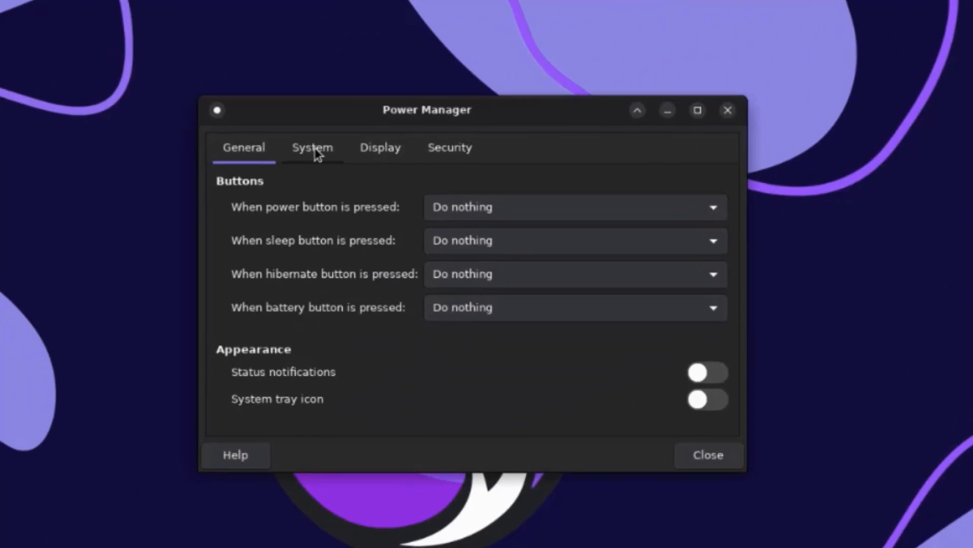
click(312, 151)
click(366, 149)
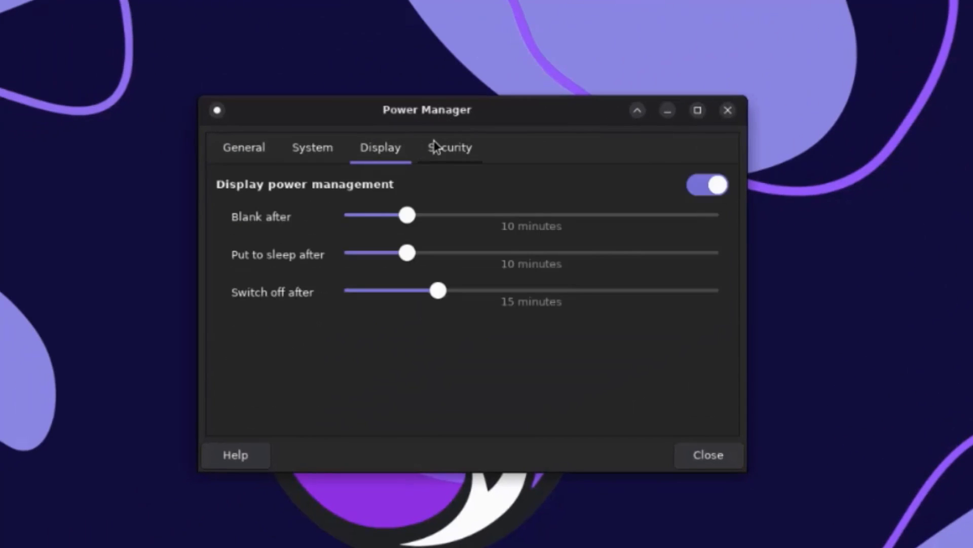
click(454, 147)
click(244, 149)
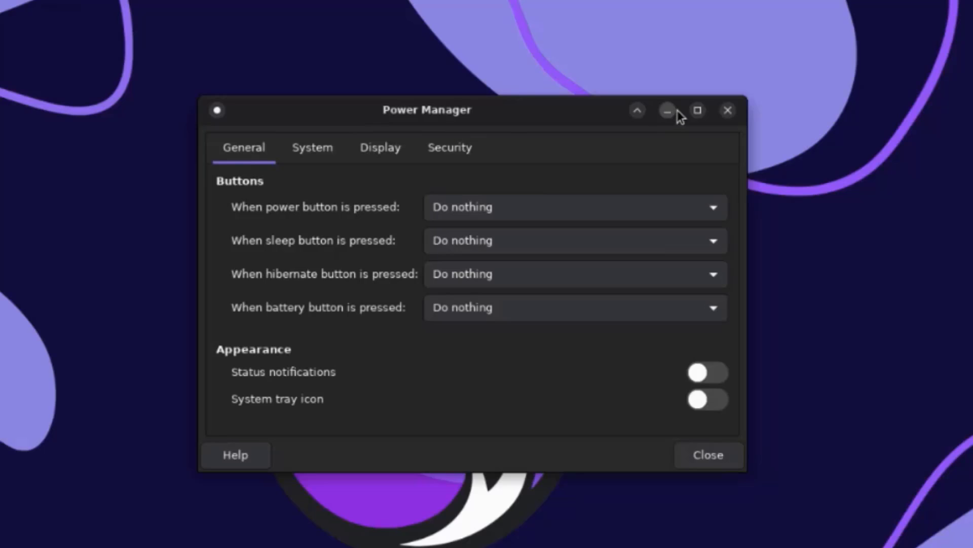
Review the notification settings tabs and close them, then dismiss the network menu.
click(728, 112)
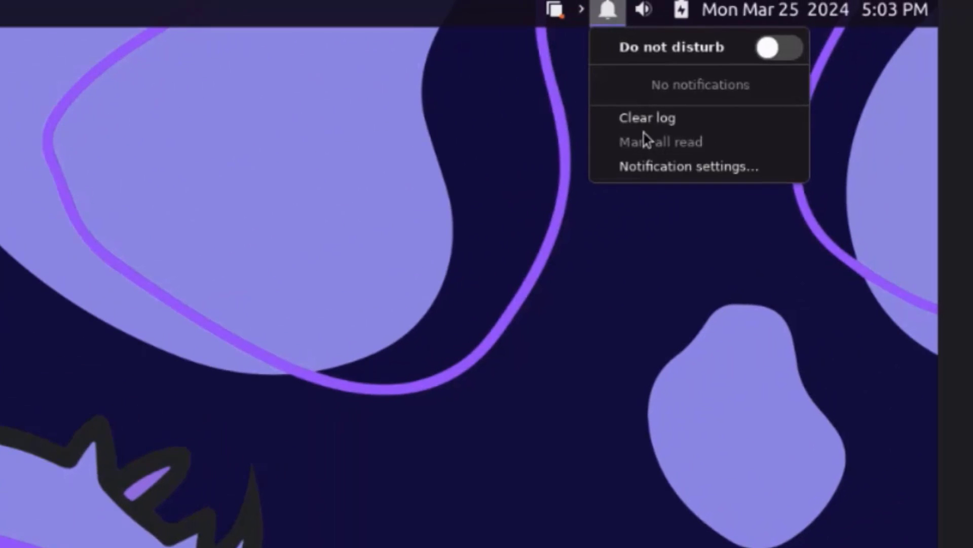
click(678, 167)
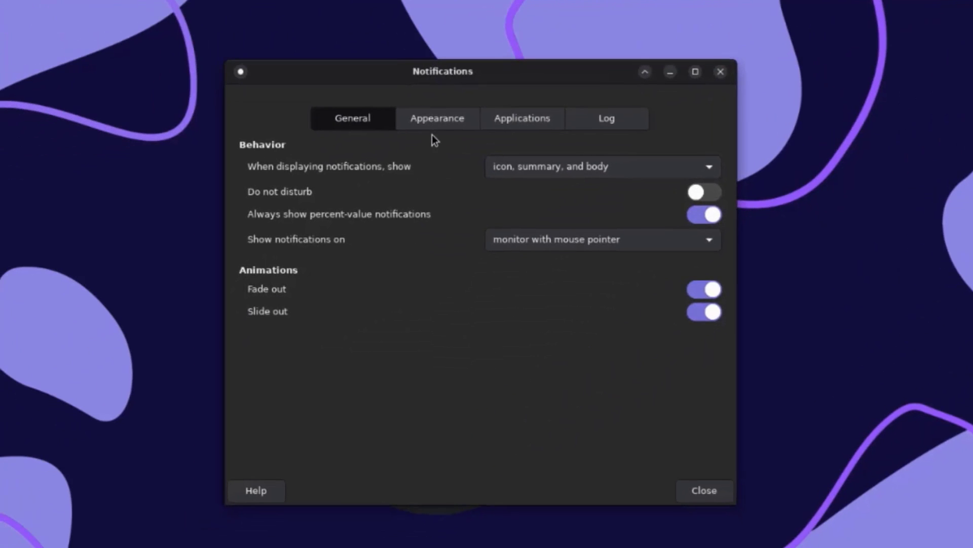
click(437, 121)
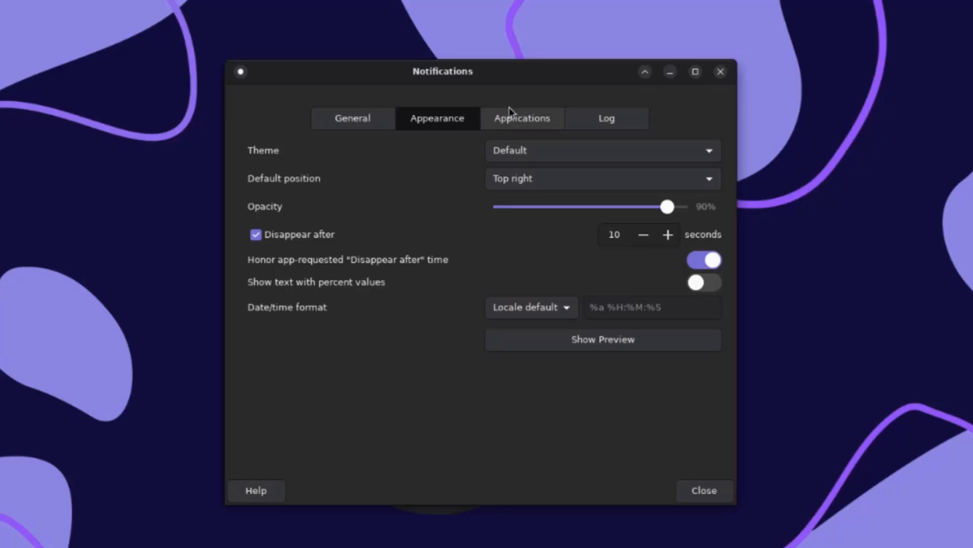
click(522, 117)
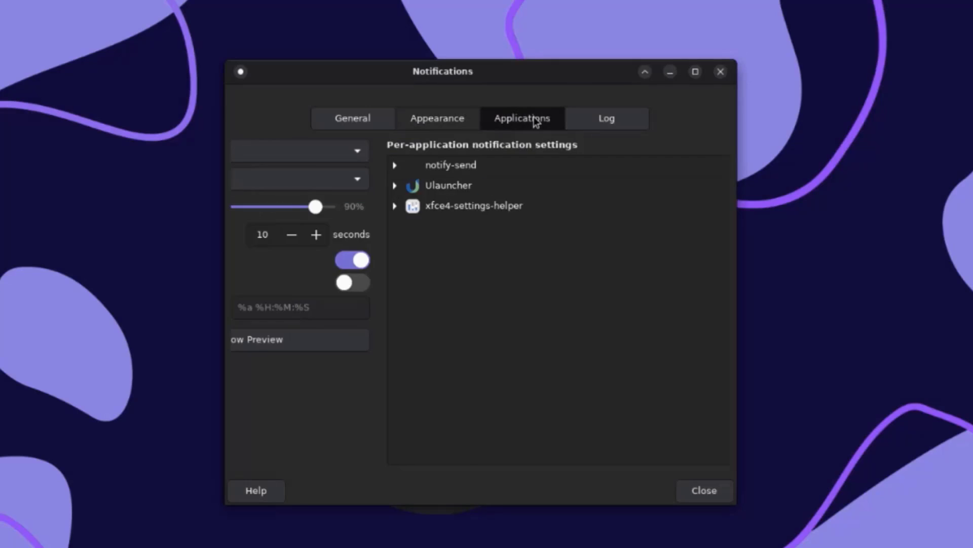
click(609, 120)
click(342, 123)
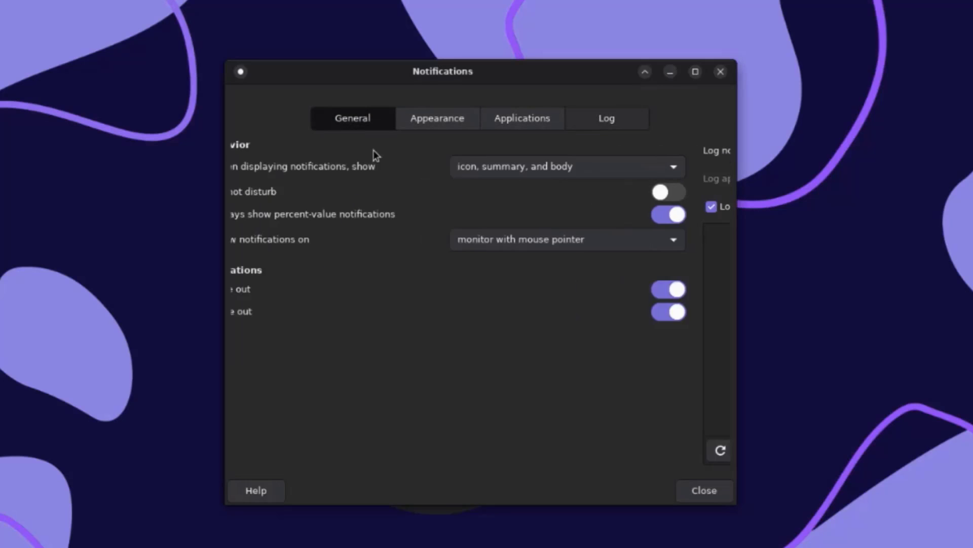
click(703, 492)
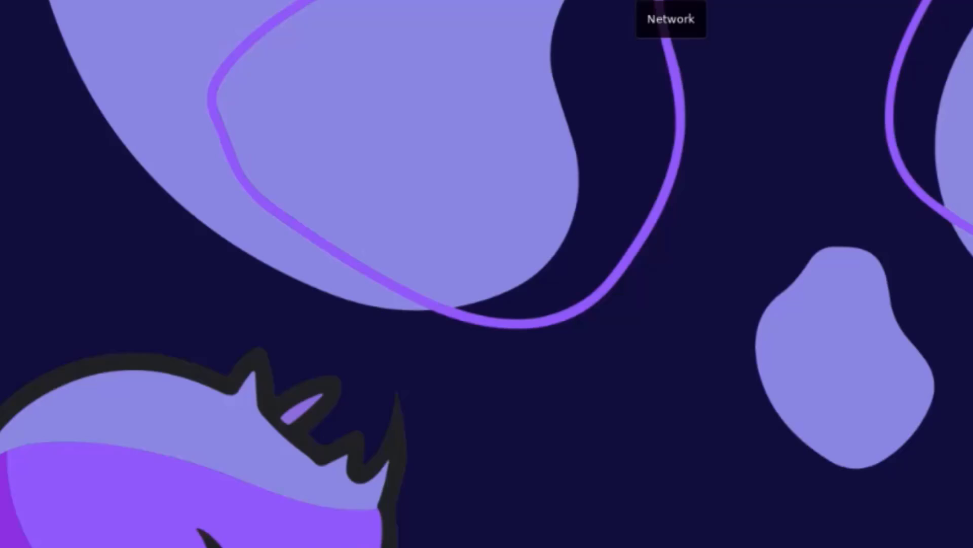
click(549, 12)
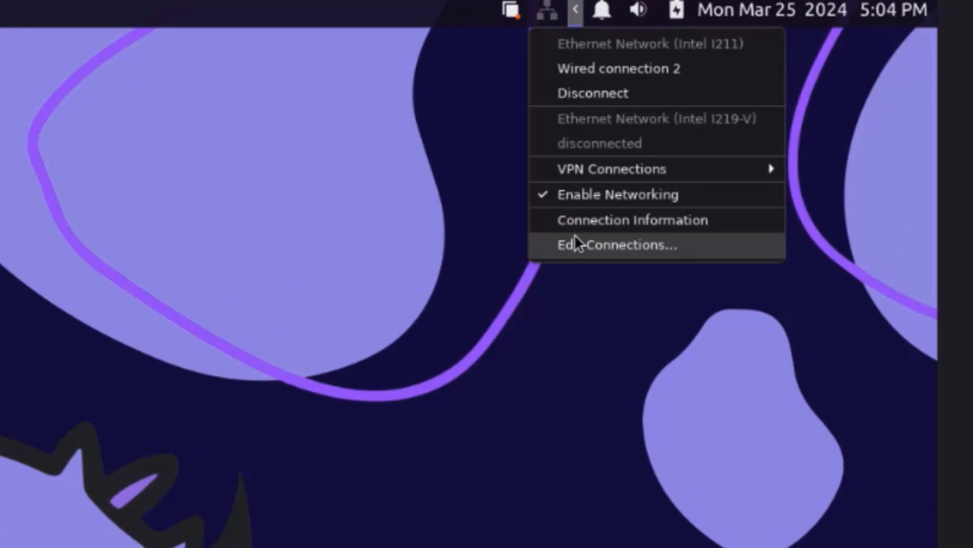
click(570, 60)
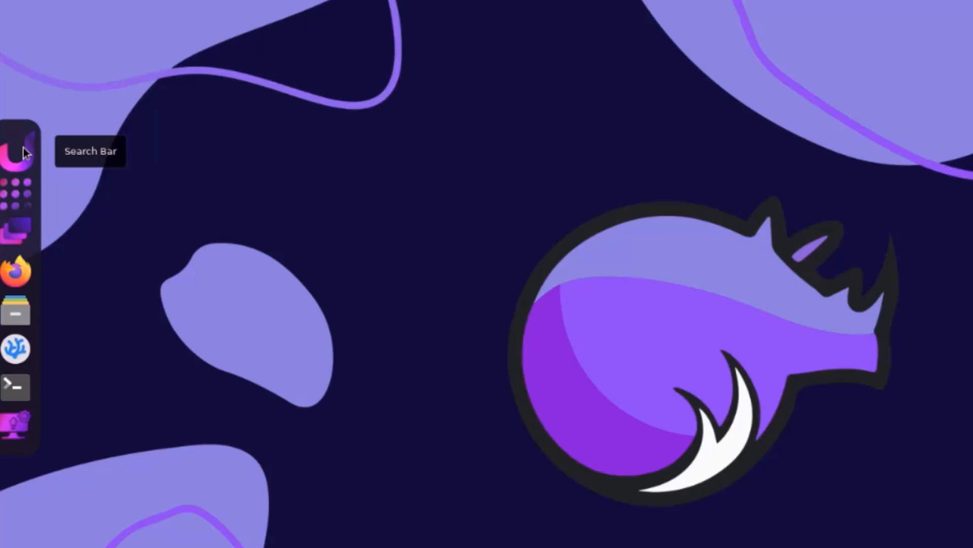
click(23, 147)
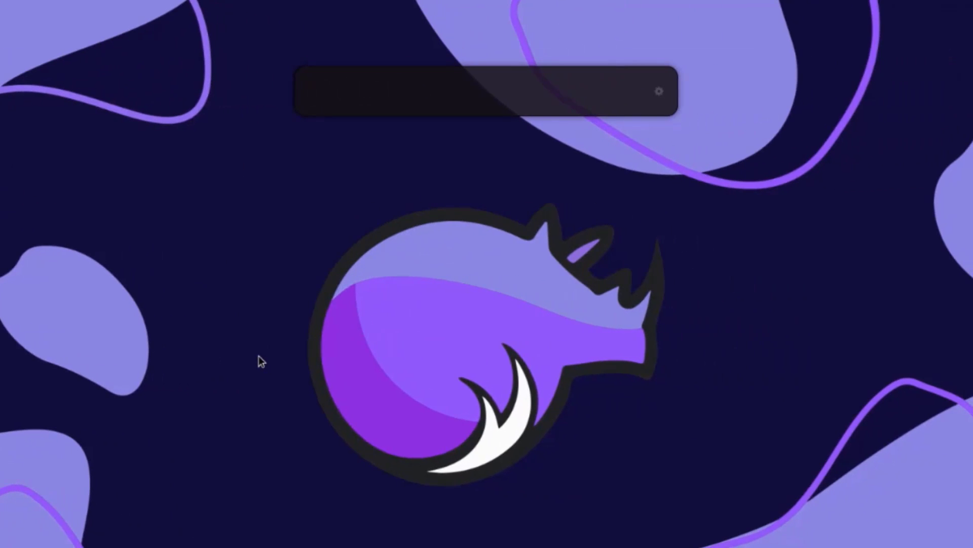
text(start)
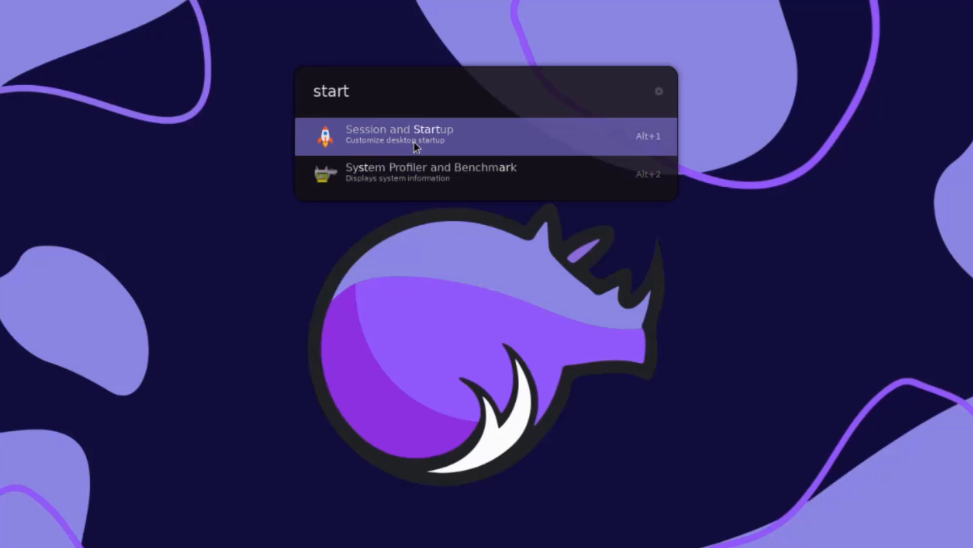
click(414, 144)
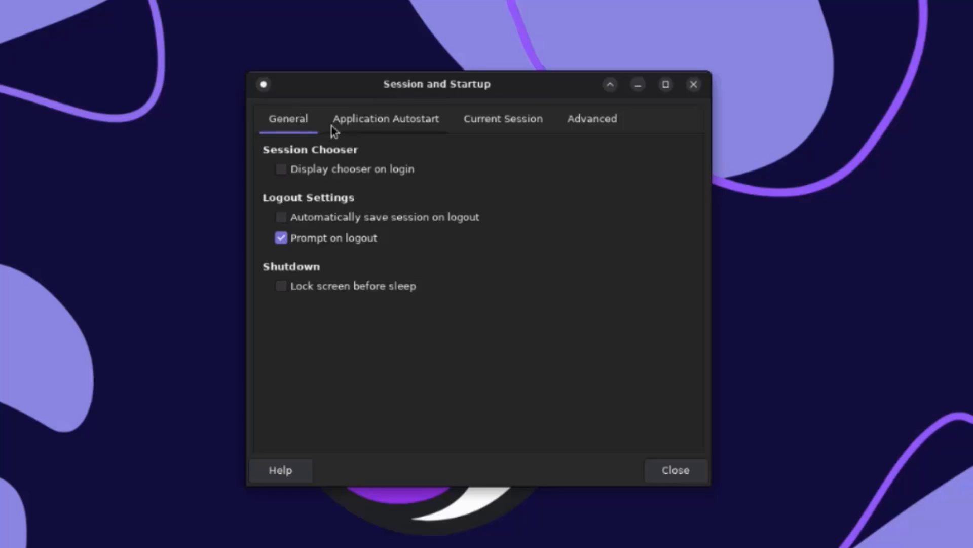
click(383, 121)
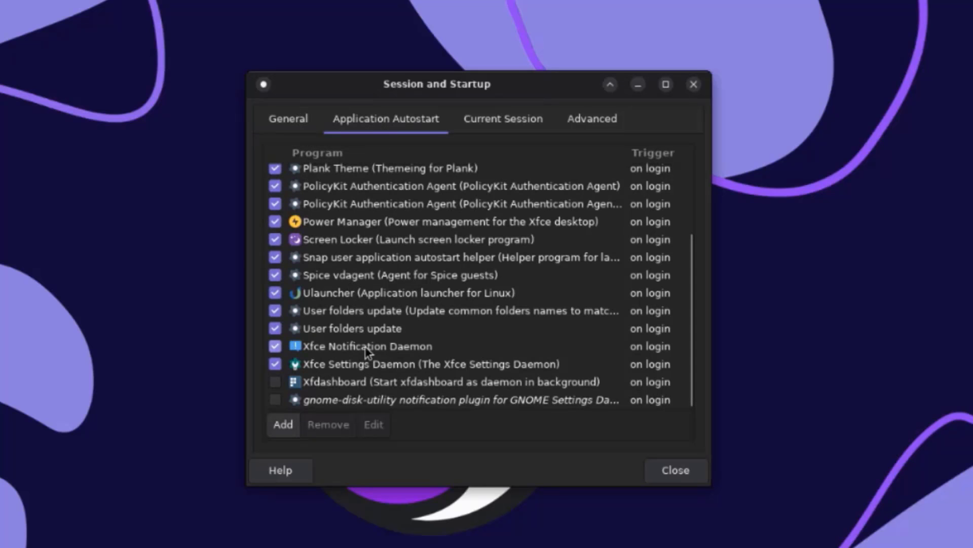
click(292, 425)
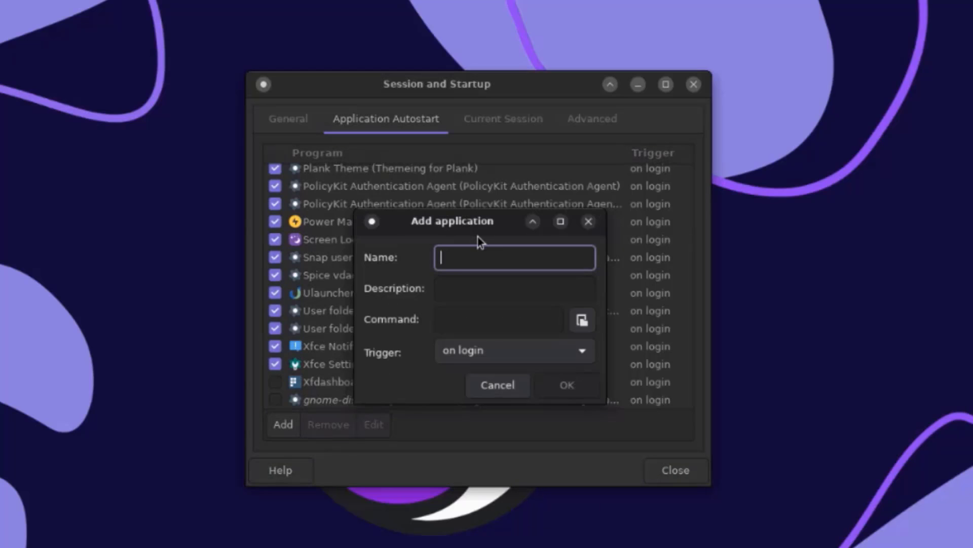
click(492, 317)
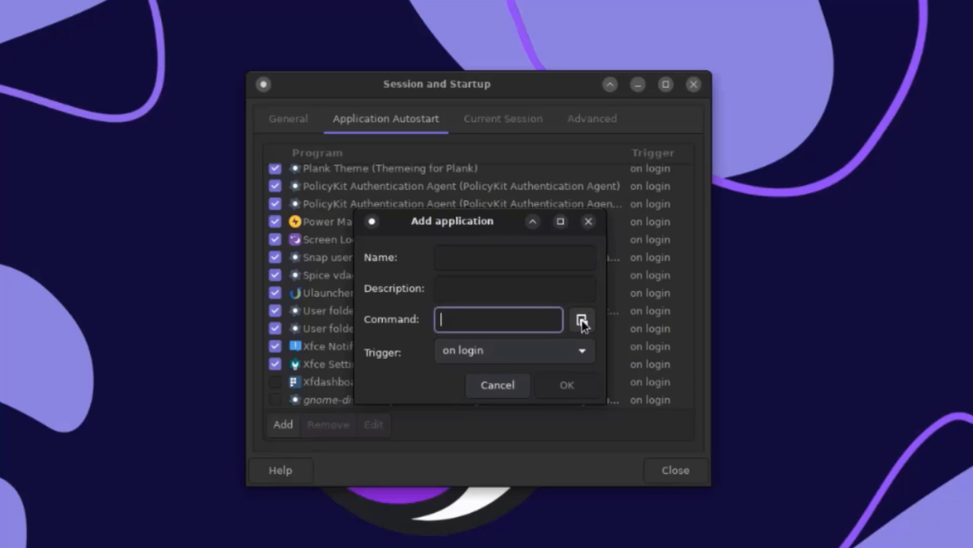
click(582, 320)
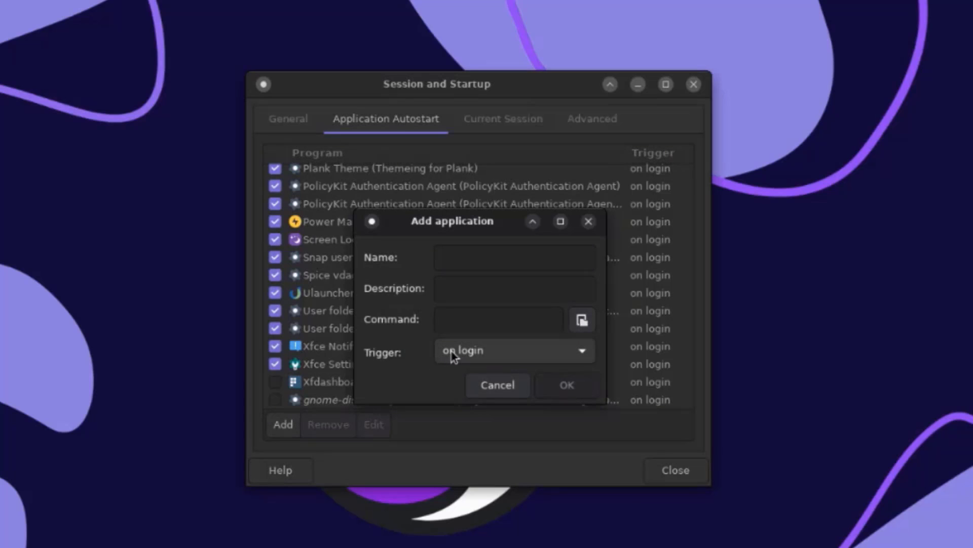
click(452, 351)
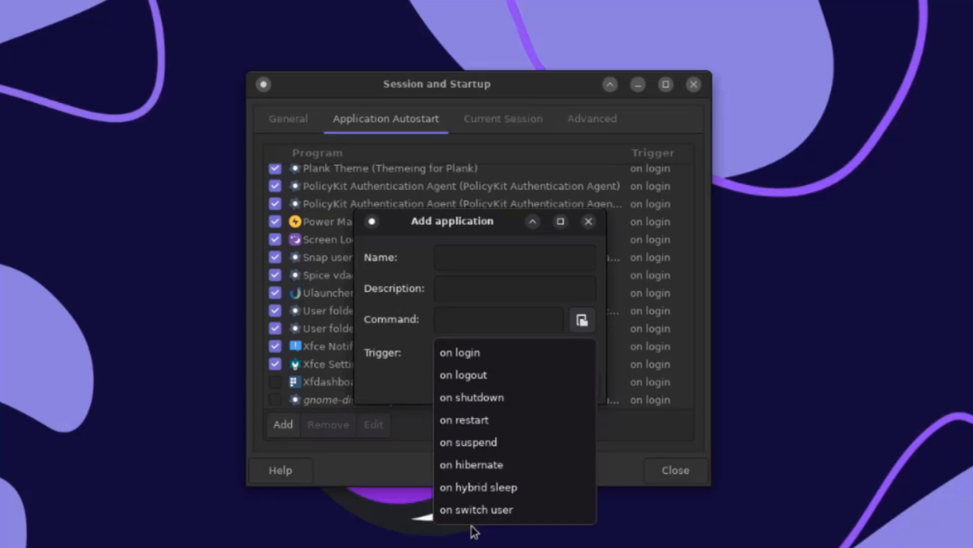
click(502, 122)
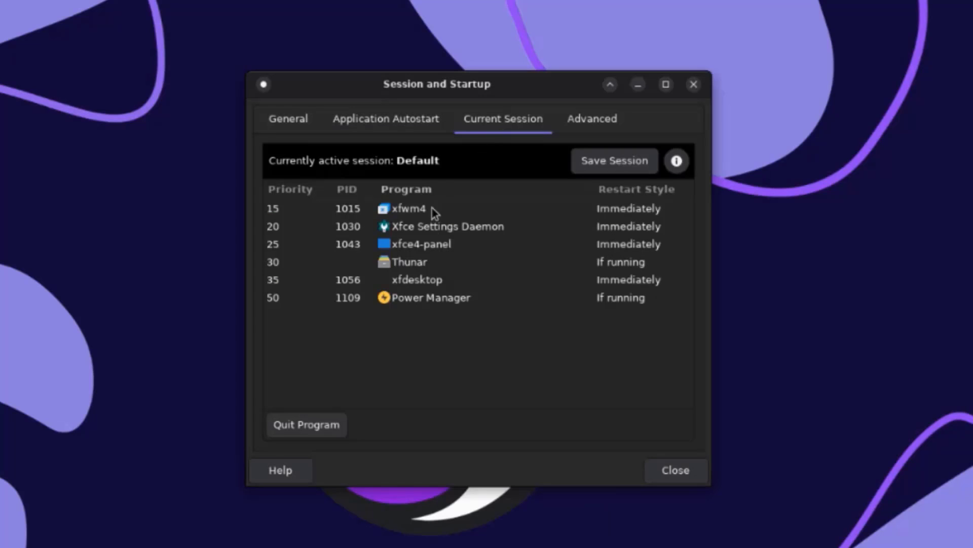
click(586, 131)
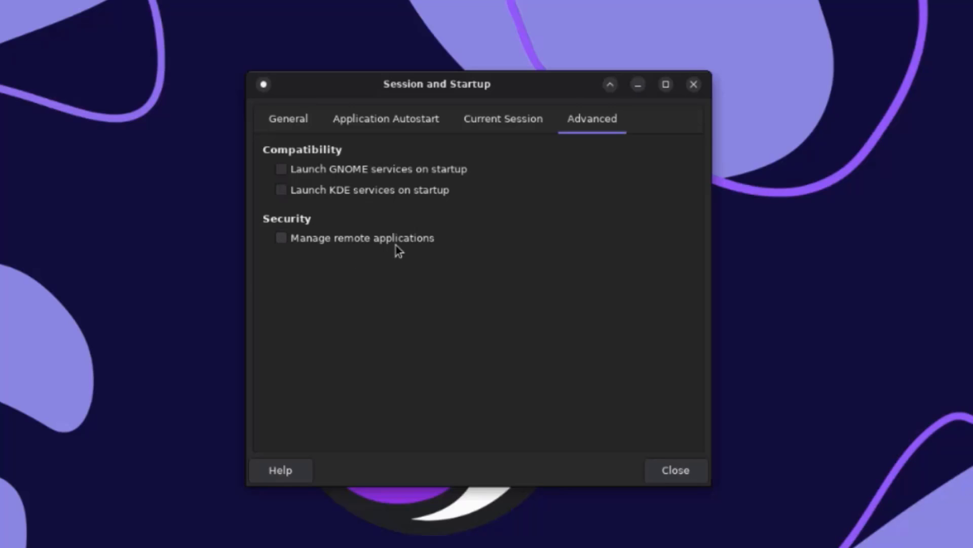
click(677, 463)
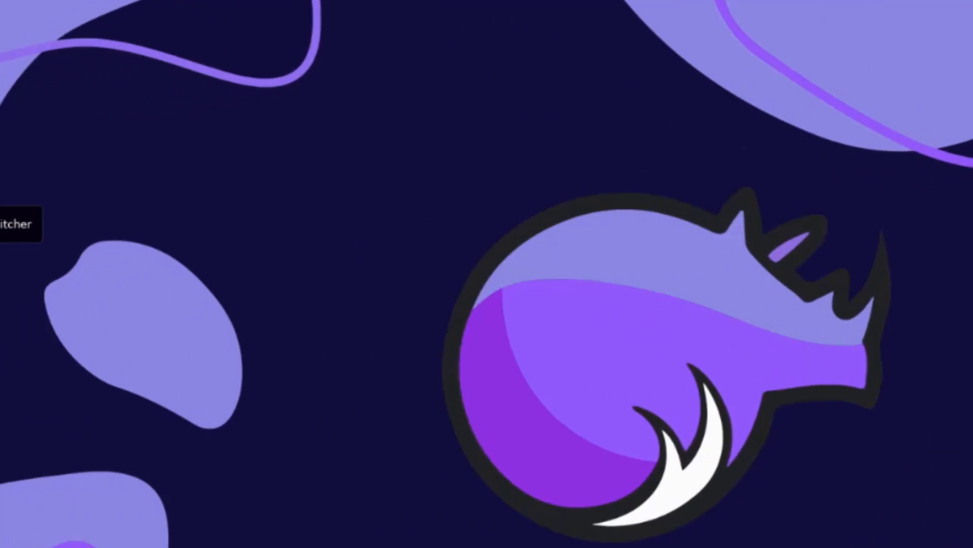
click(60, 134)
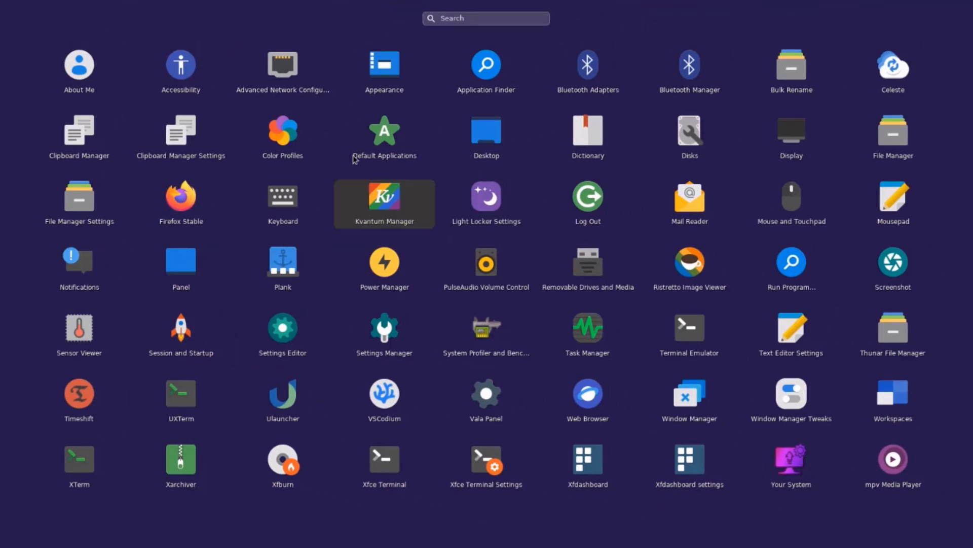
click(395, 336)
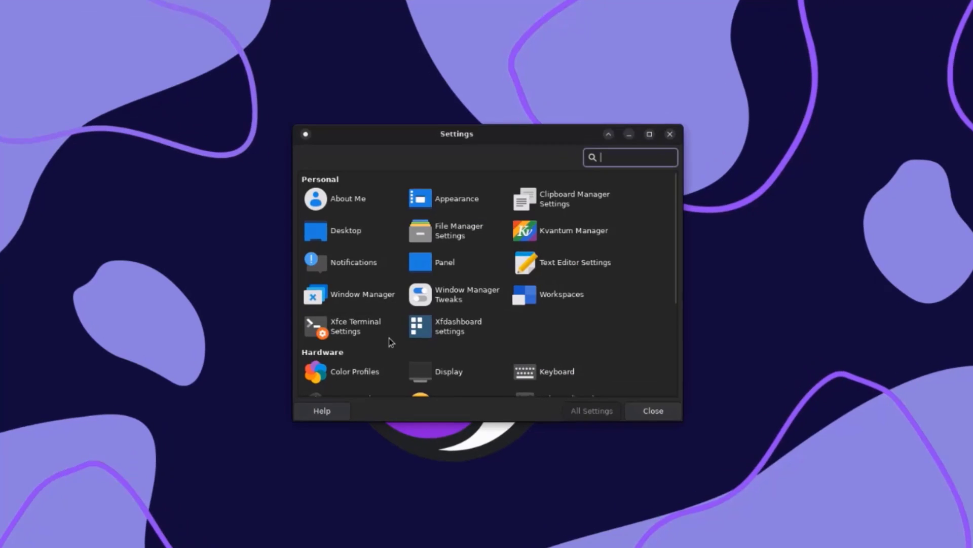
scroll(633, 304, down, 5)
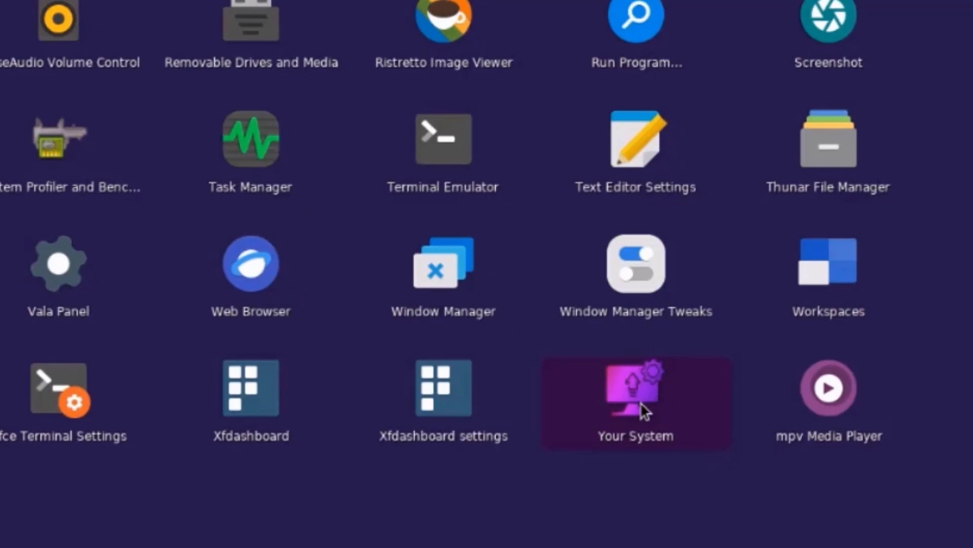
click(643, 400)
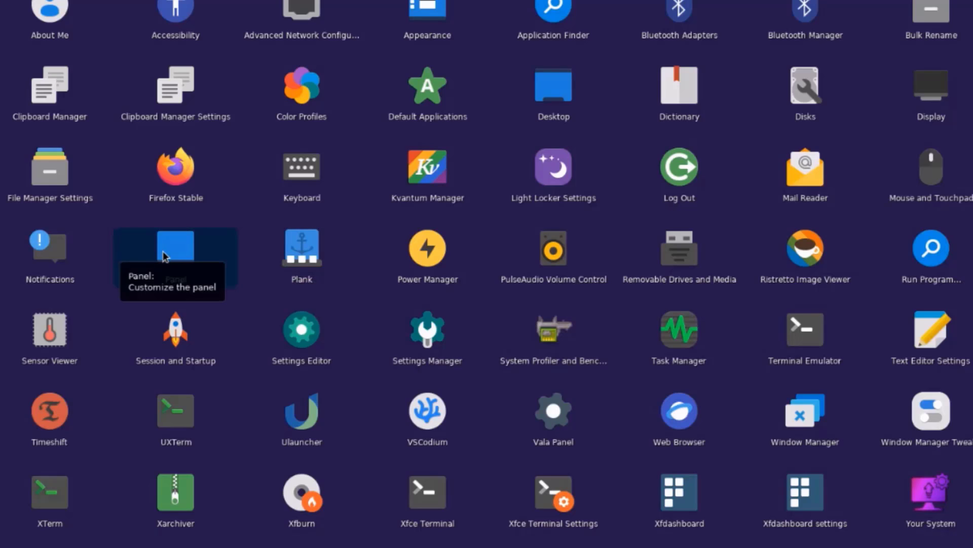
click(301, 412)
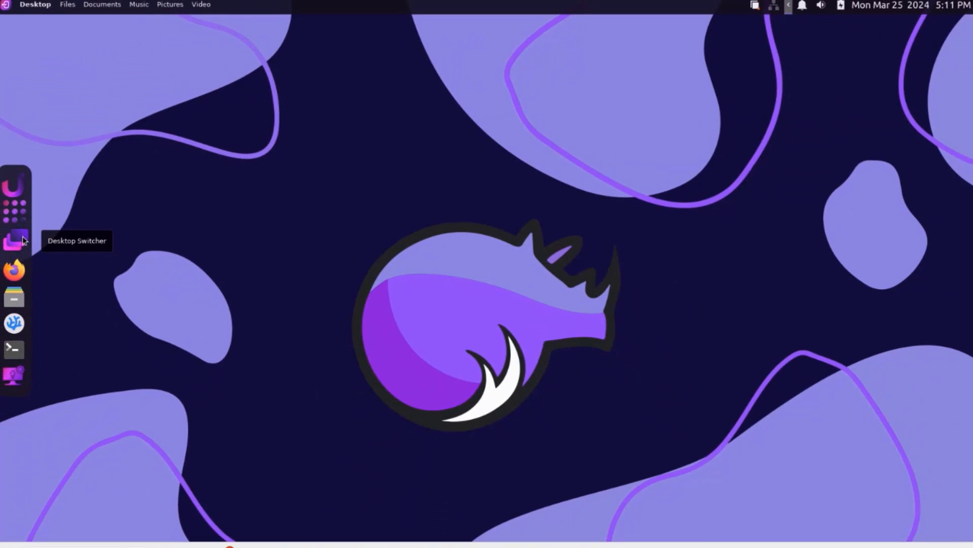
Glance at the workspace overview, show the Desktop folder in Thunar, then launch VSCodium.
click(23, 240)
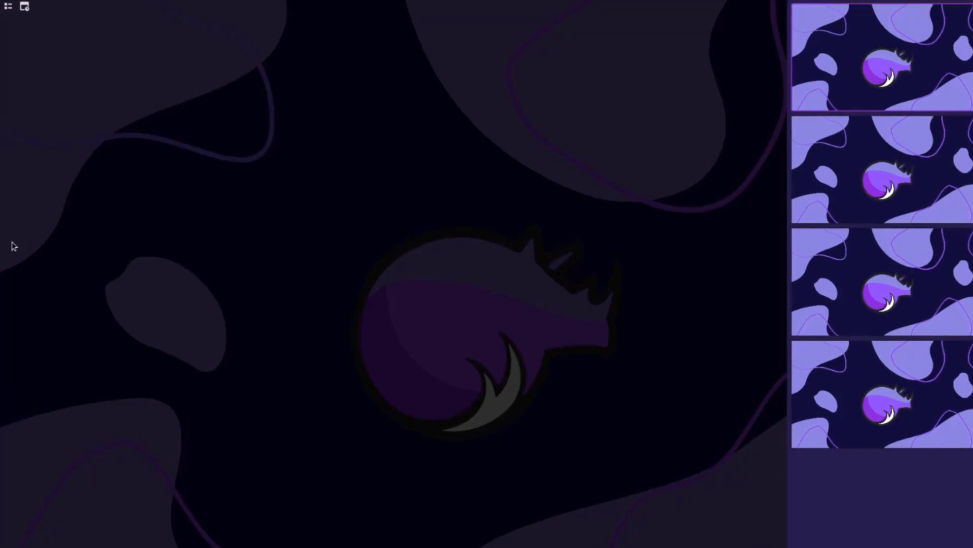
click(873, 398)
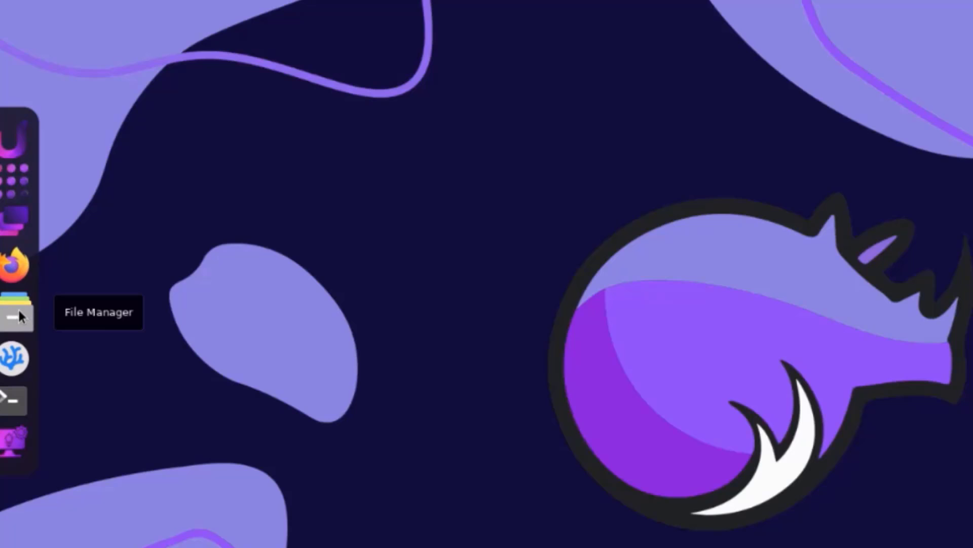
click(25, 315)
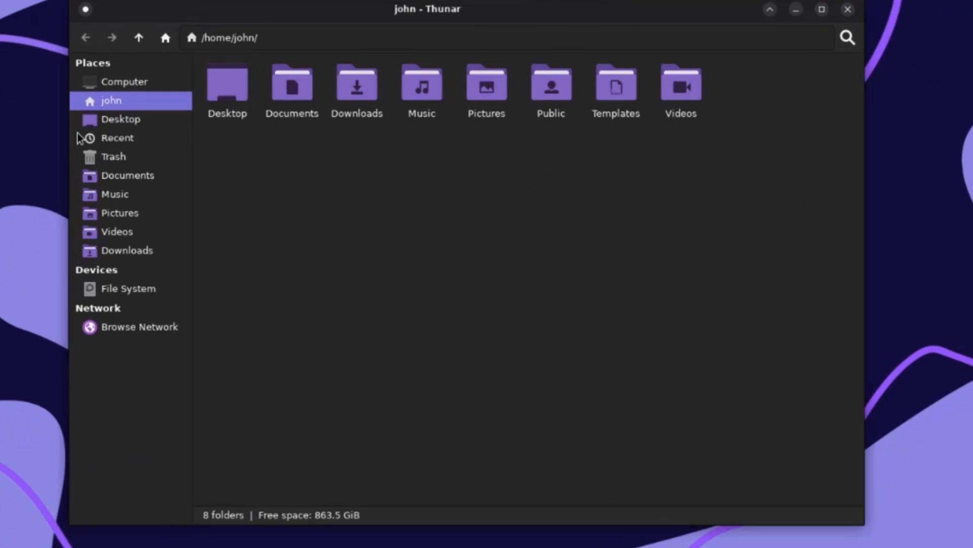
click(109, 120)
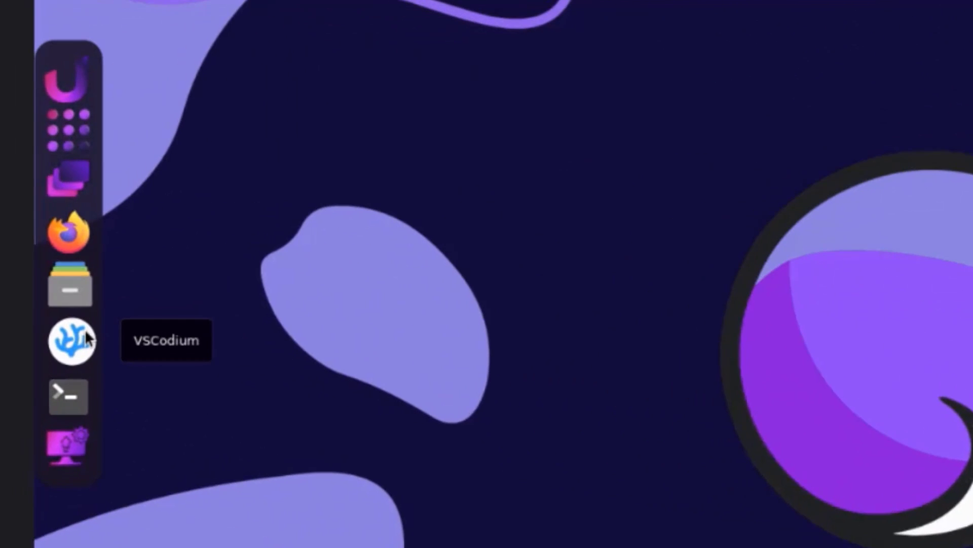
click(71, 340)
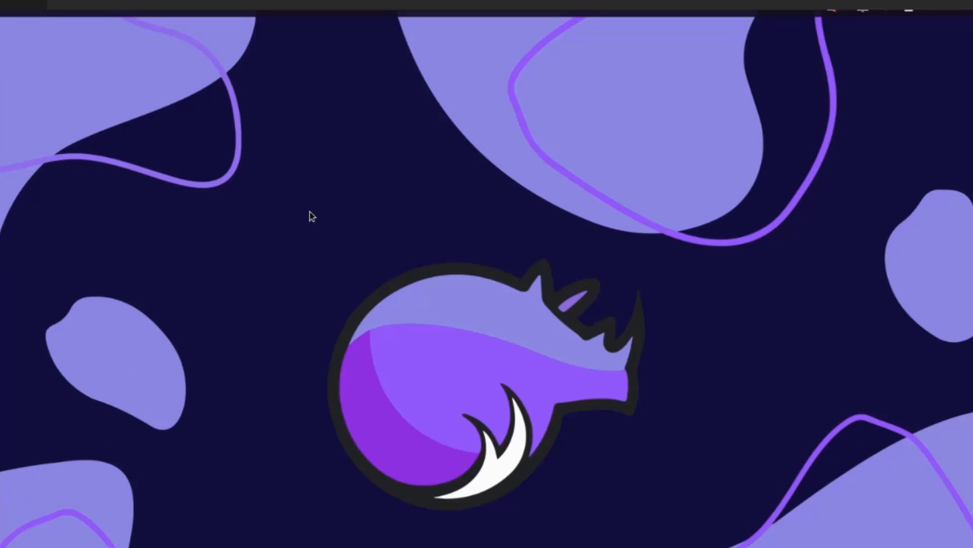
Create 'New Folder' on the desktop, drag it to the centre, and open Desktop Settings.
right_click(366, 177)
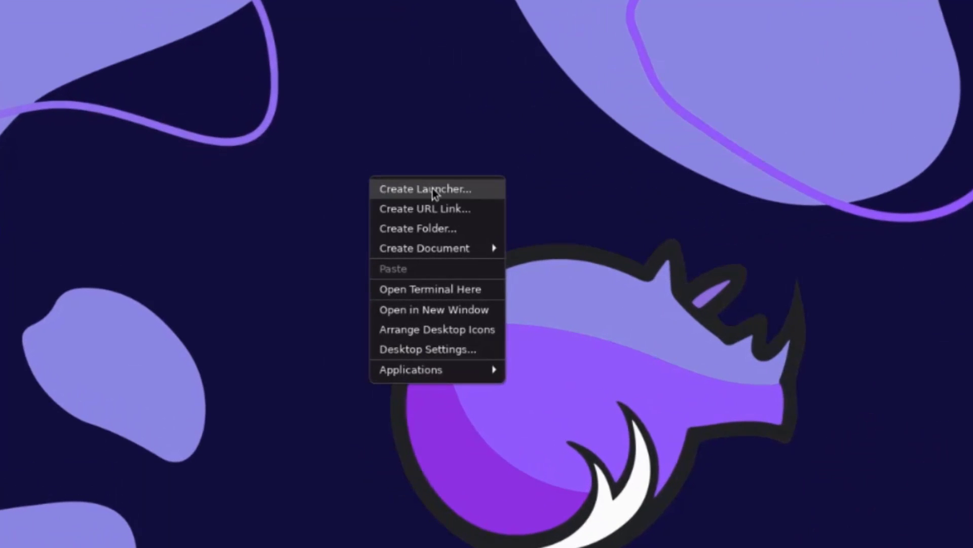
click(439, 229)
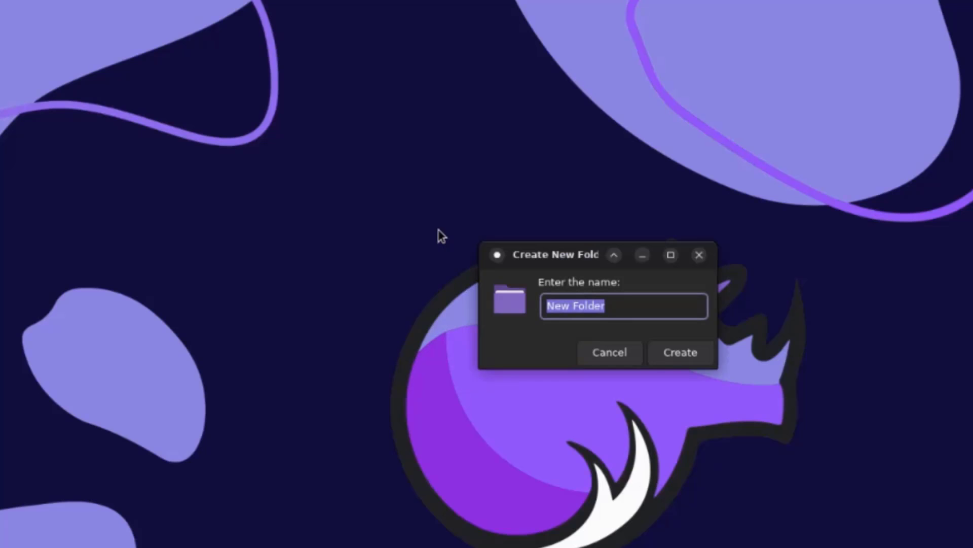
click(666, 363)
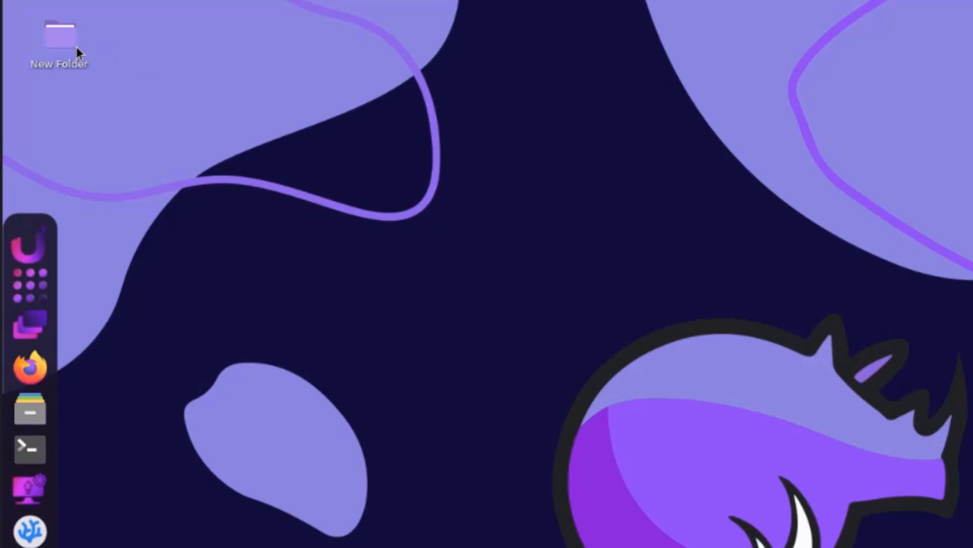
drag(77, 51, 631, 227)
right_click(532, 284)
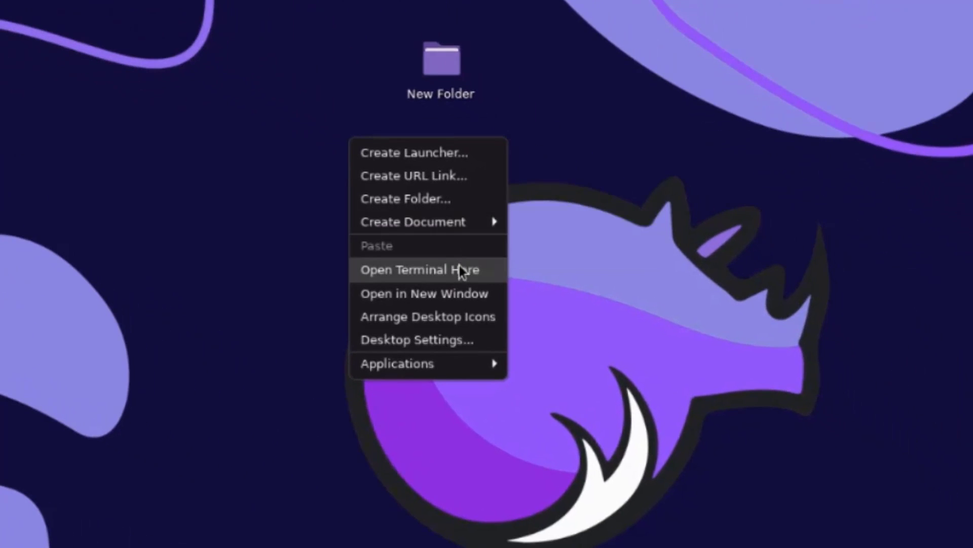
click(443, 338)
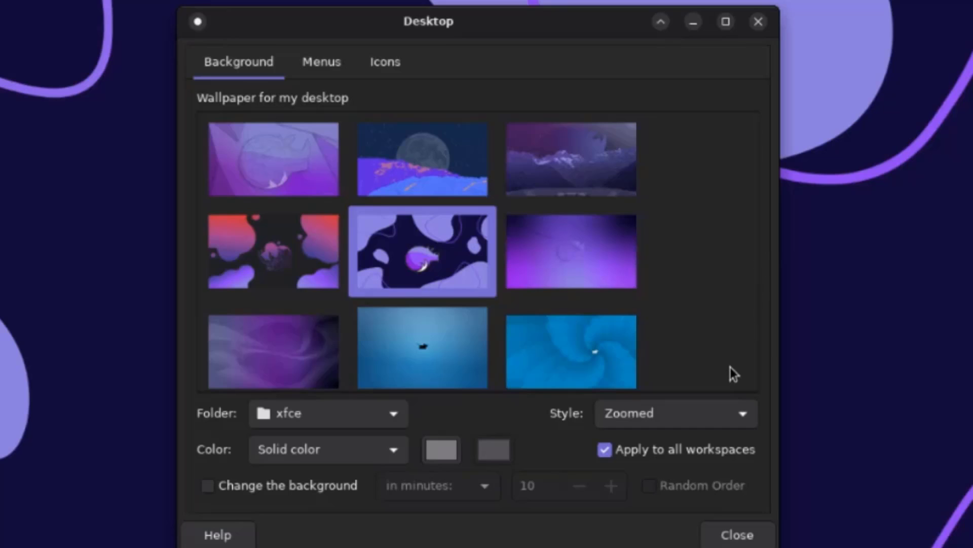
Try the xfce-leaves flower wallpaper and glance at the Menus and Icons tabs.
scroll(731, 367, down, 3)
click(274, 272)
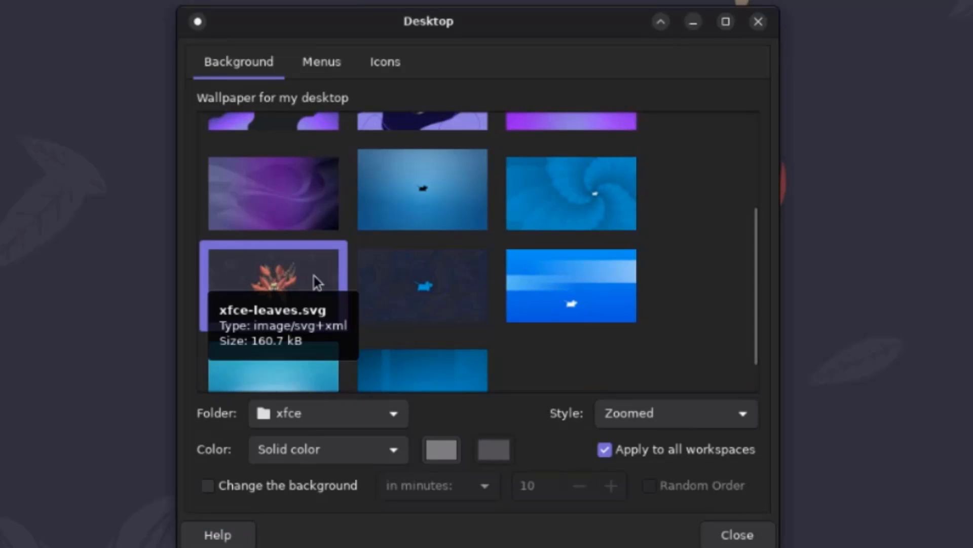
scroll(309, 228, up, 5)
click(311, 71)
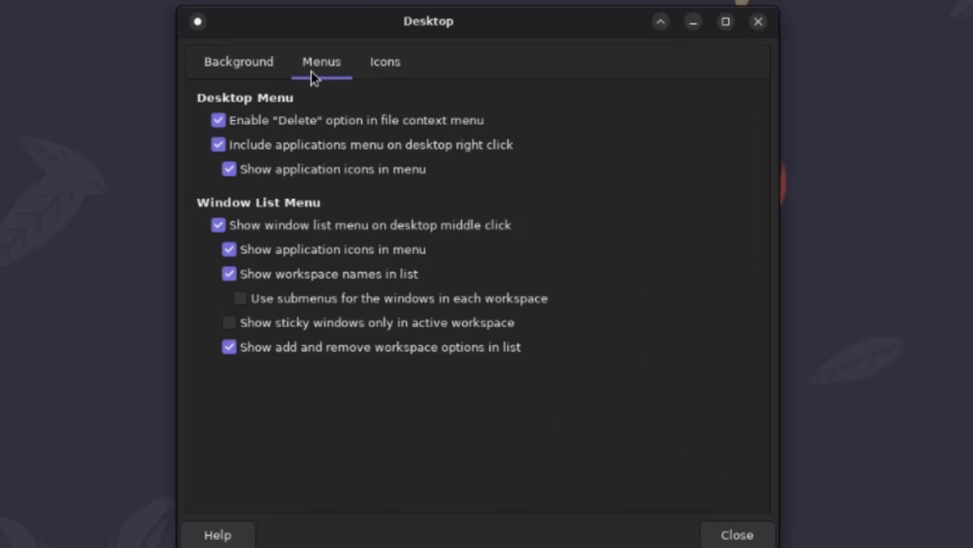
click(385, 74)
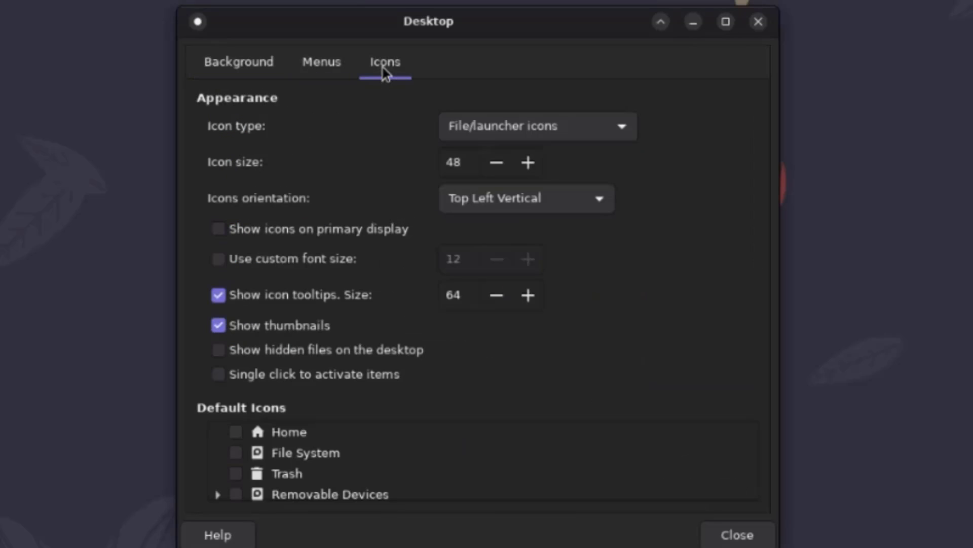
click(263, 61)
Set the blue swirl wallpaper, then view the Menus and Icons tabs again.
drag(454, 33, 393, 29)
scroll(490, 235, down, 3)
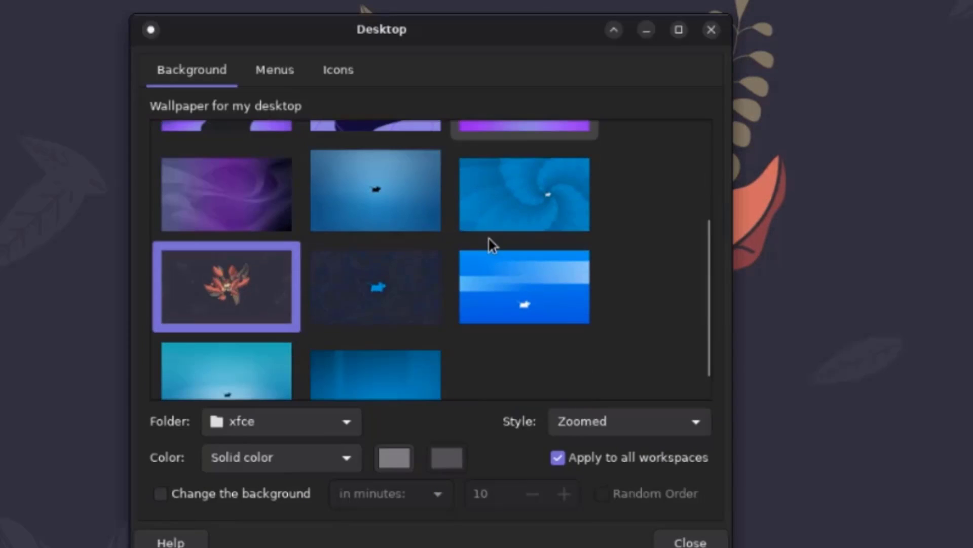
scroll(542, 336, up, 5)
click(541, 336)
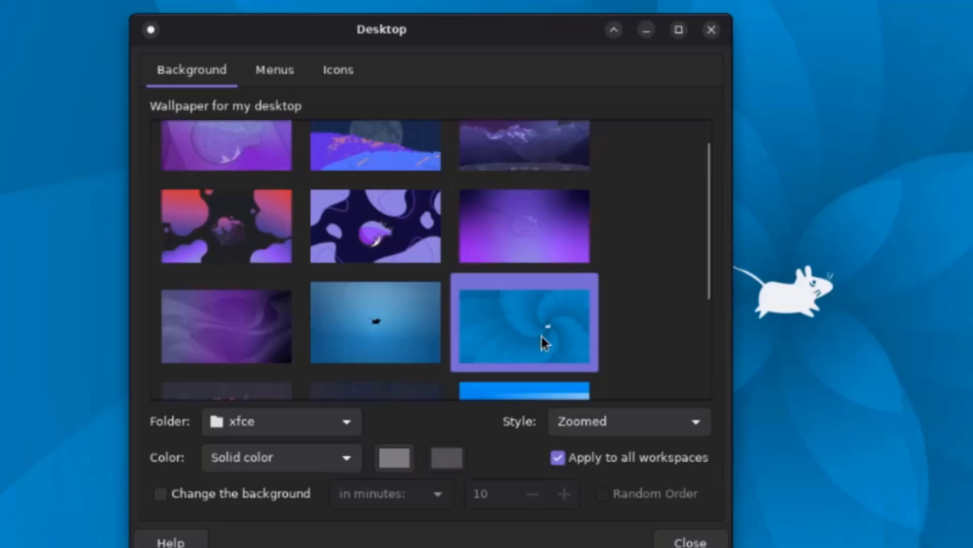
click(276, 74)
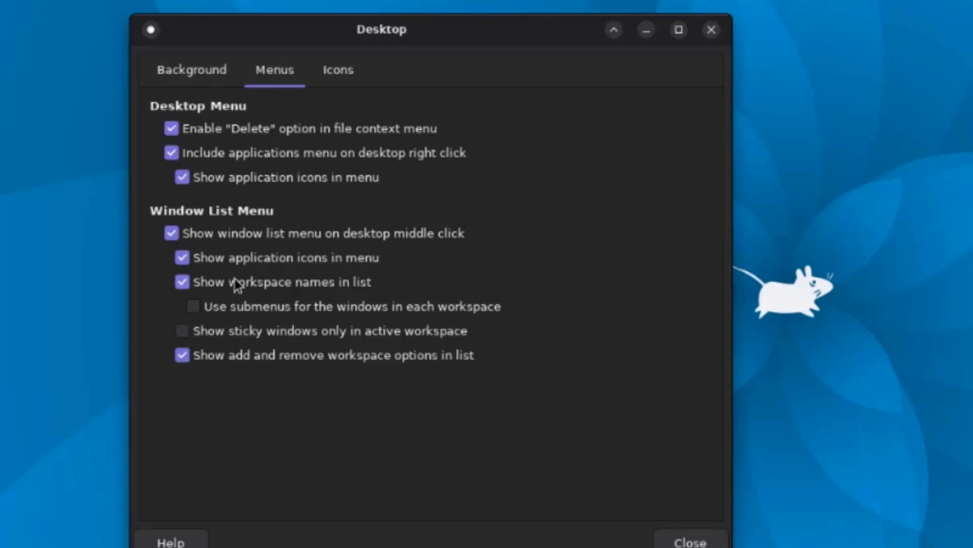
click(321, 71)
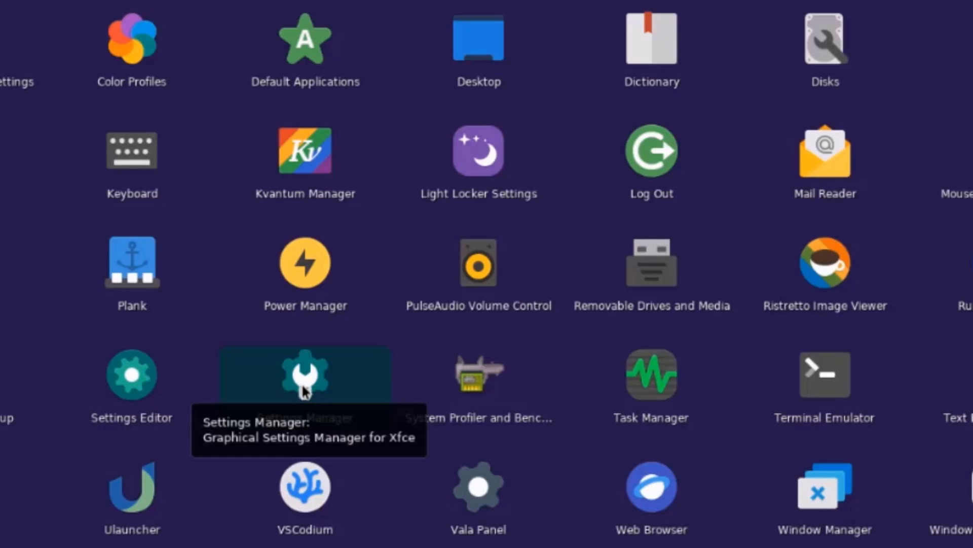
Scroll through the Xfce Settings Manager and launch the Settings Editor.
click(304, 388)
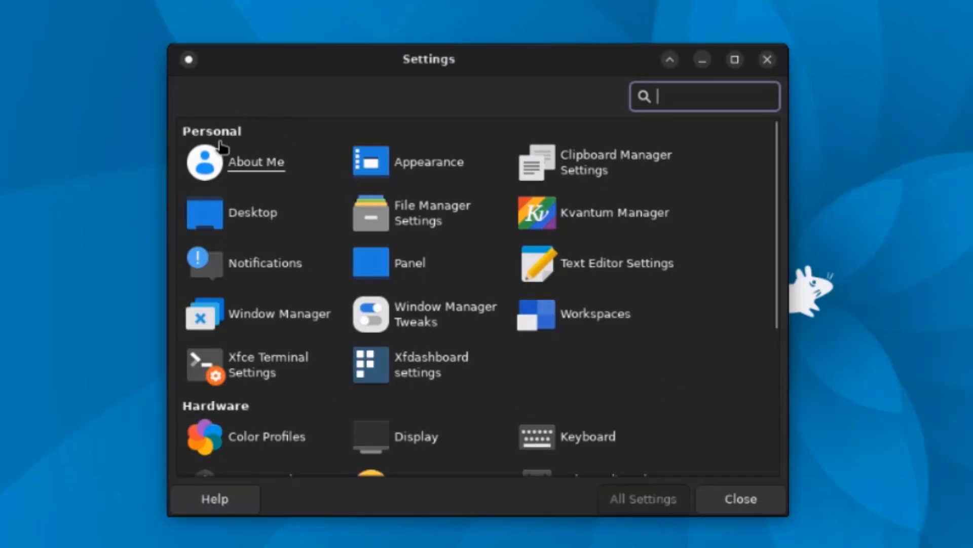
scroll(251, 332, down, 5)
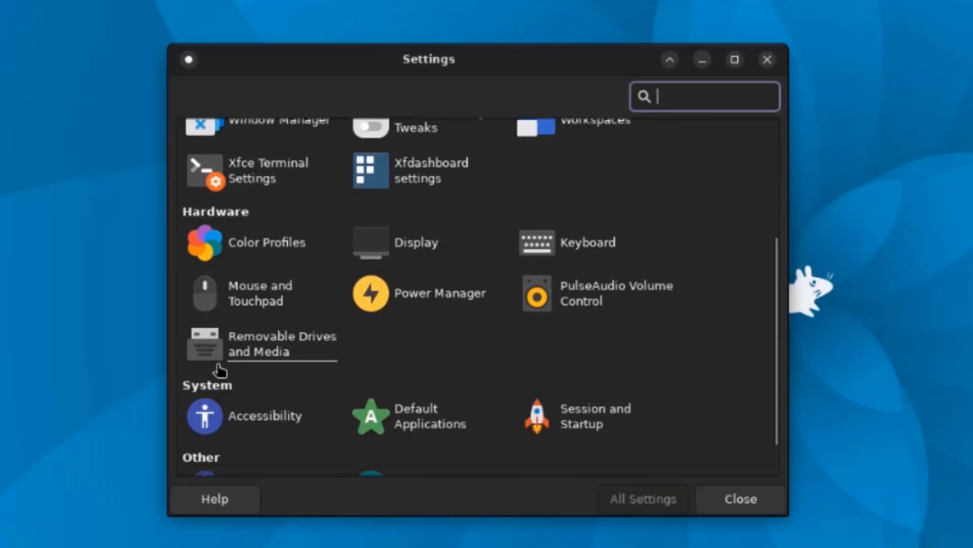
scroll(268, 417, down, 1)
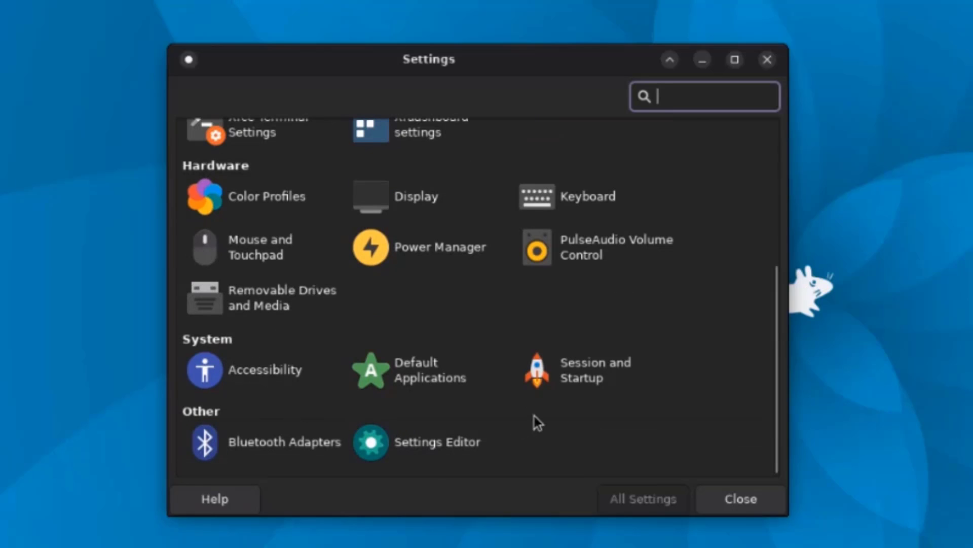
scroll(614, 403, up, 4)
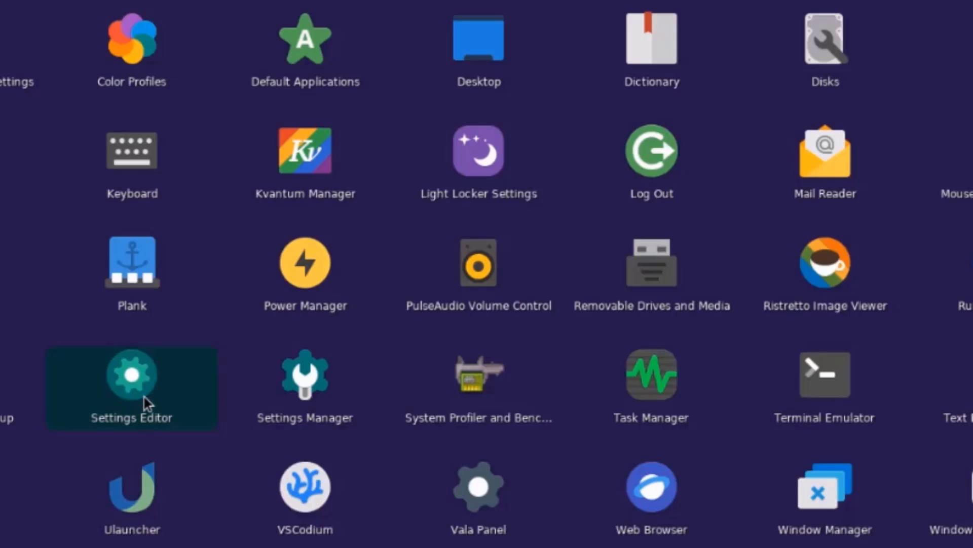
click(145, 403)
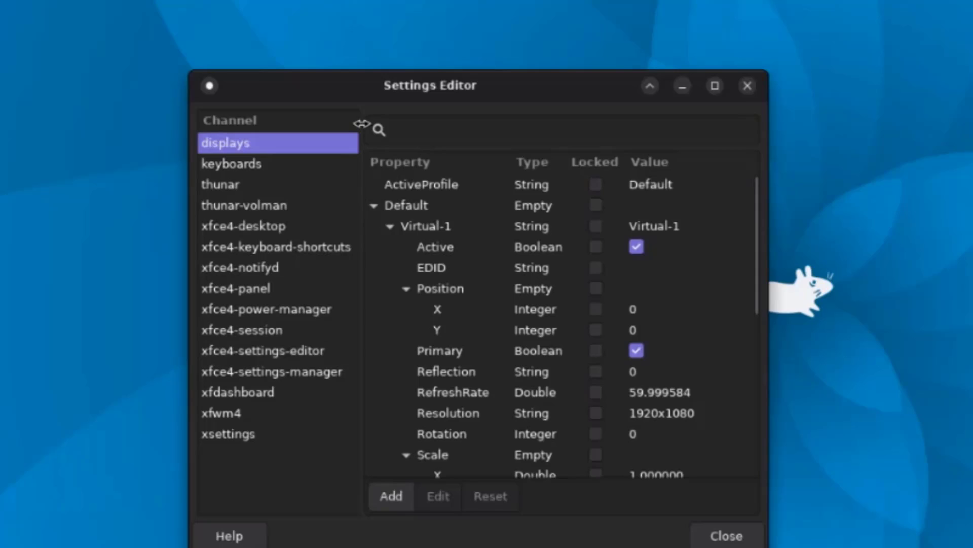
Browse the keyboards, thunar, xfce4-desktop, panel, session and xsettings channels, then close.
click(260, 167)
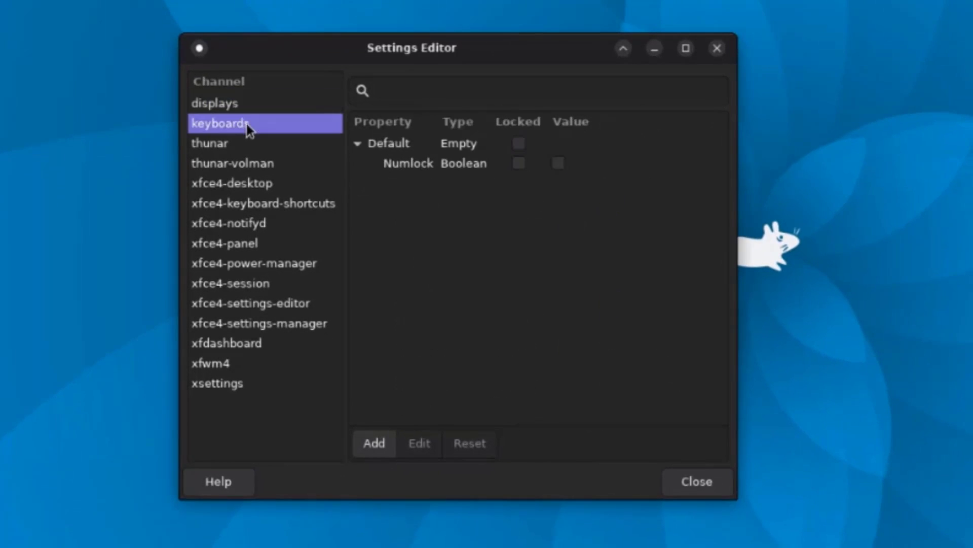
click(195, 147)
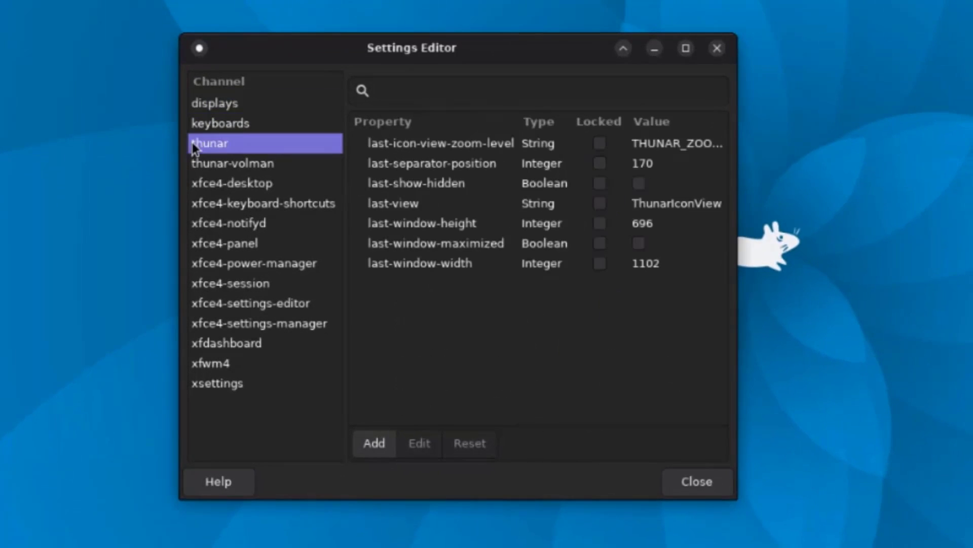
click(211, 168)
click(214, 184)
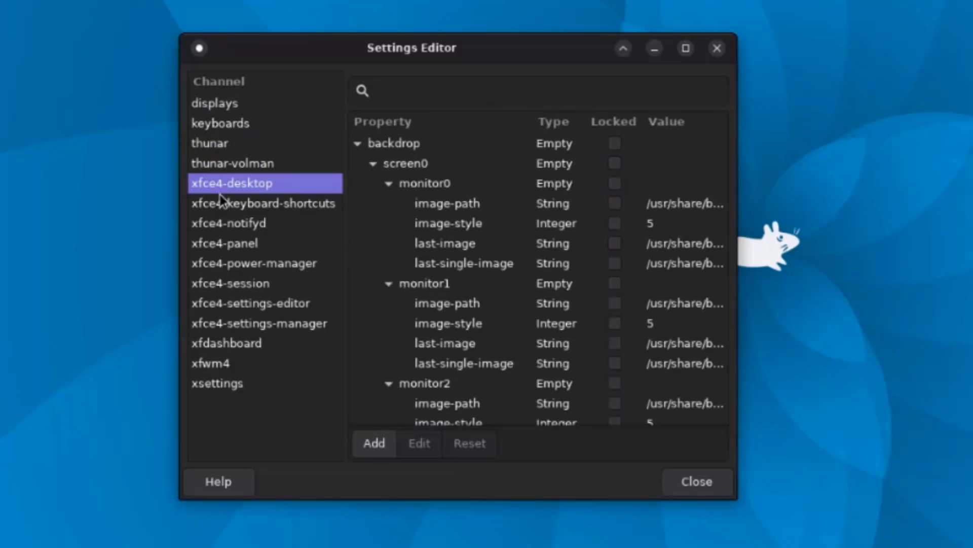
click(222, 203)
click(220, 223)
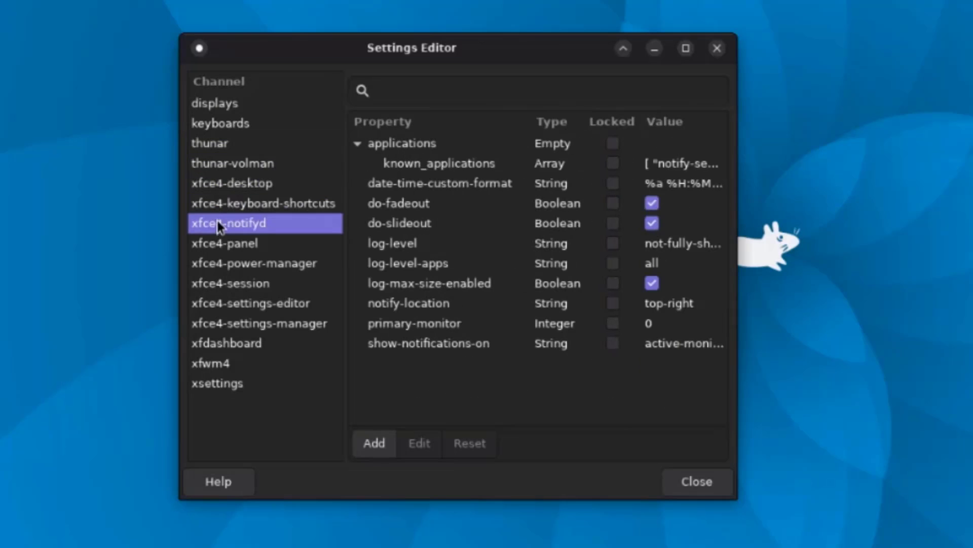
click(225, 249)
click(225, 263)
click(224, 283)
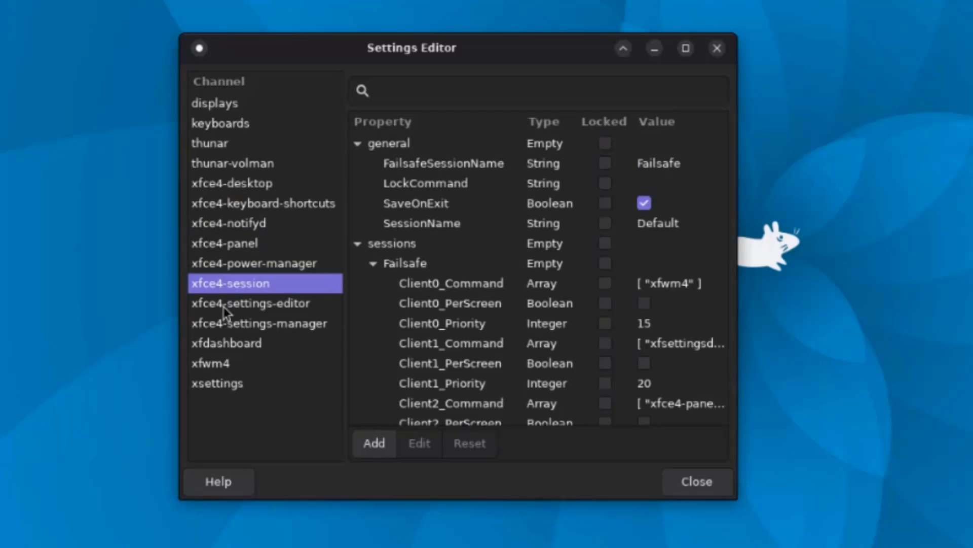
click(218, 383)
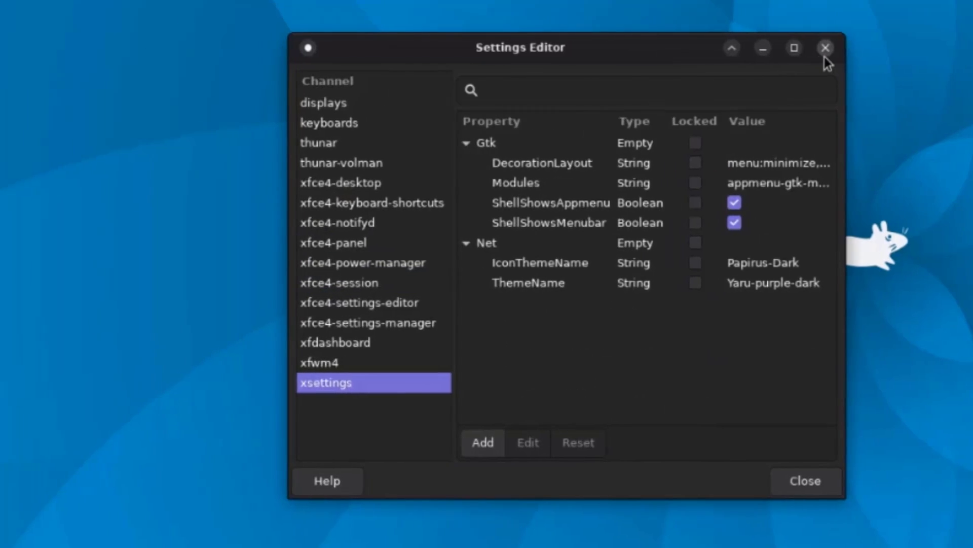
click(717, 48)
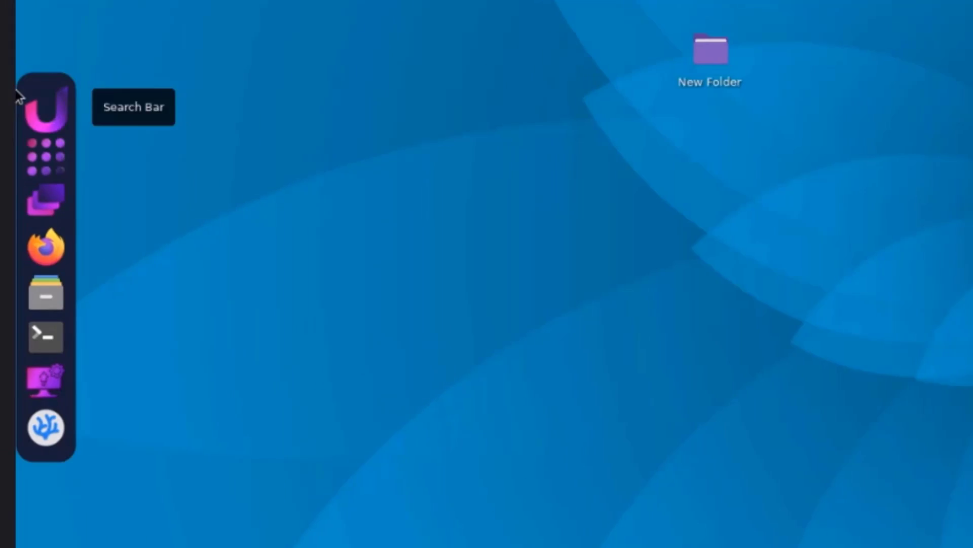
Search 'lo' in Ulauncher, clear it, and open the launcher's Preferences.
click(65, 111)
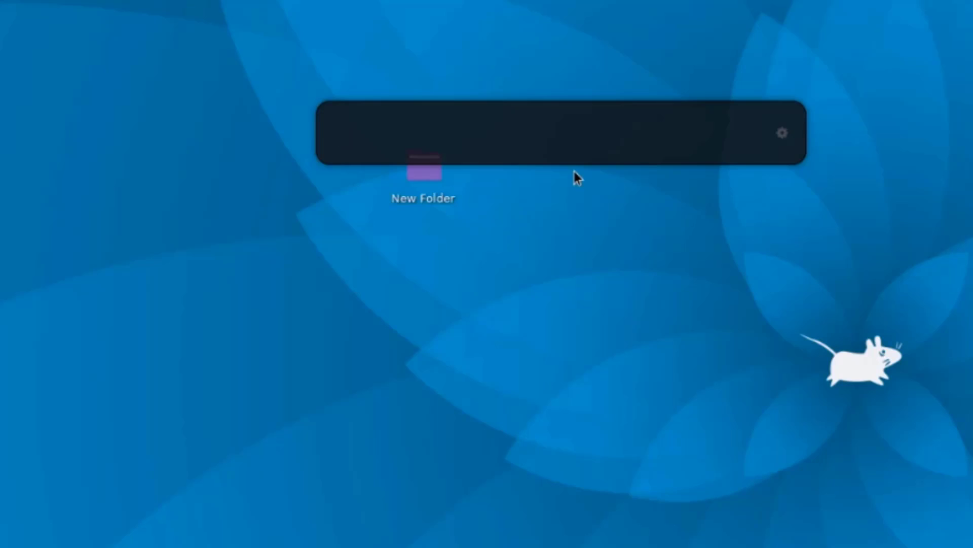
text(lo)
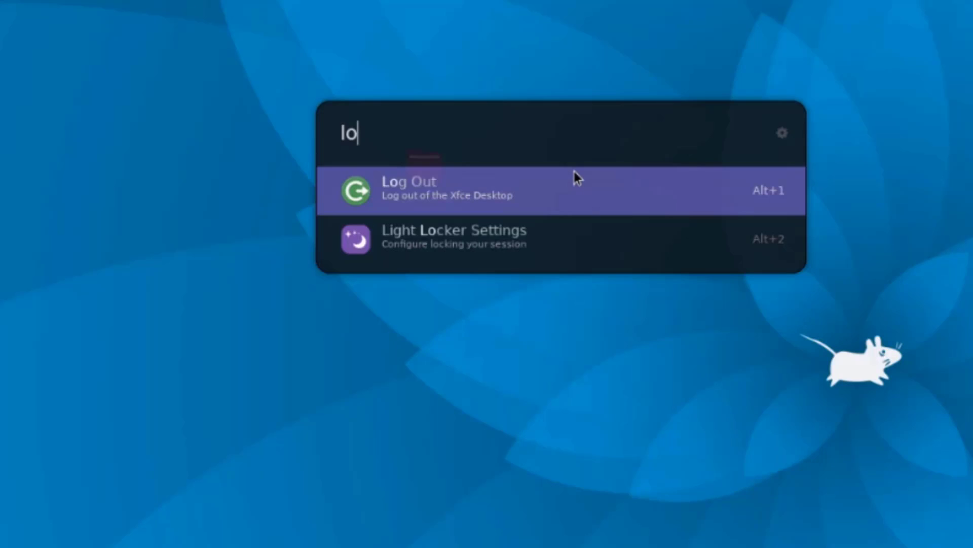
key(BackSpace)
key(BackSpace)
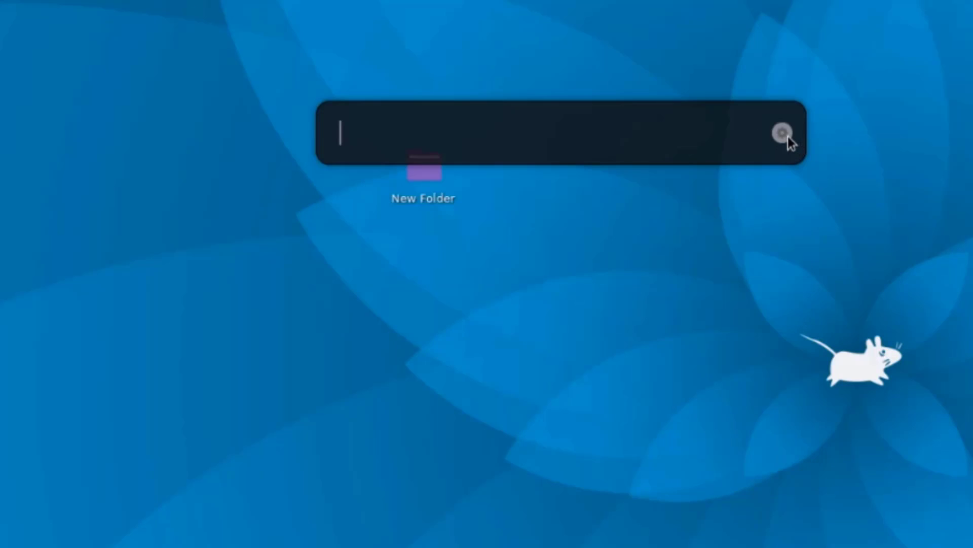
click(780, 134)
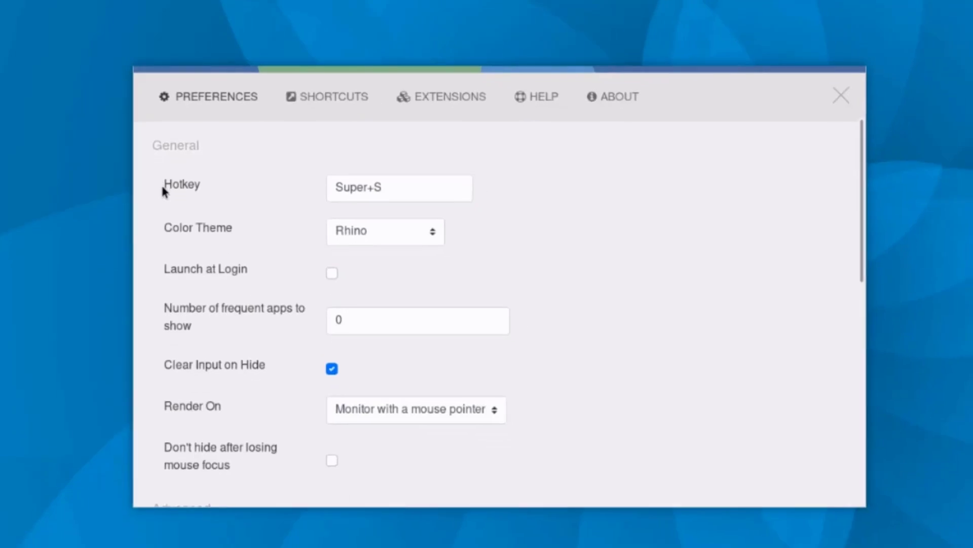
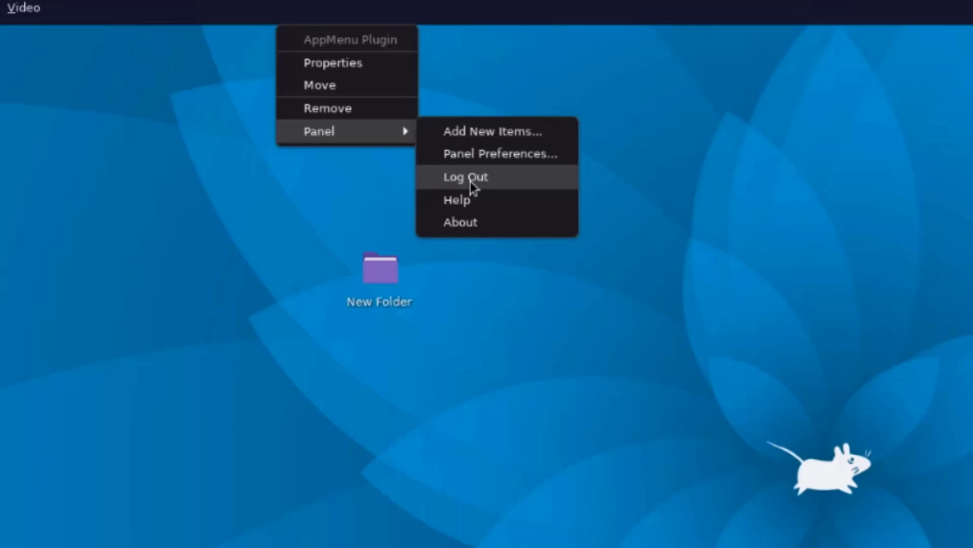
Check and close AppMenu's settings, then open Panel Preferences from the panel's right-click menu.
click(362, 65)
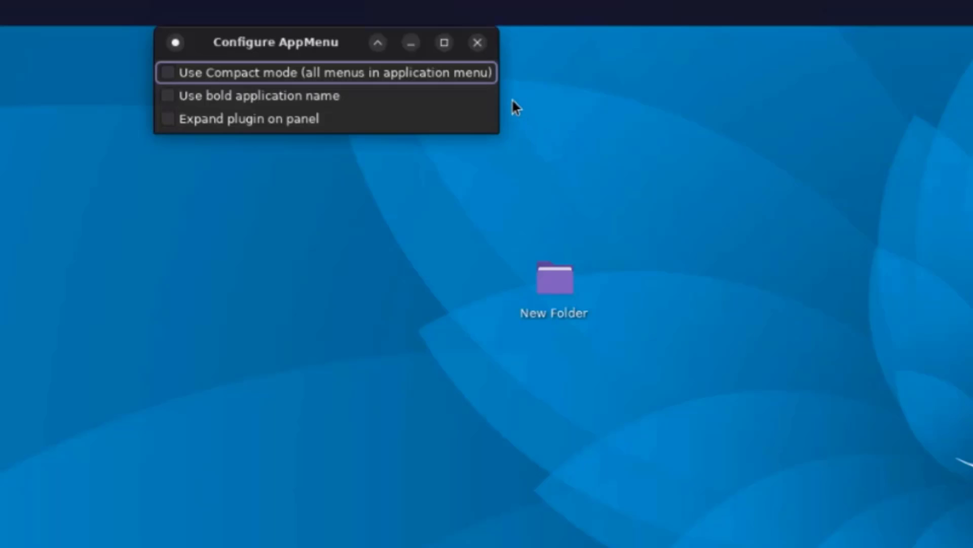
click(477, 42)
right_click(472, 15)
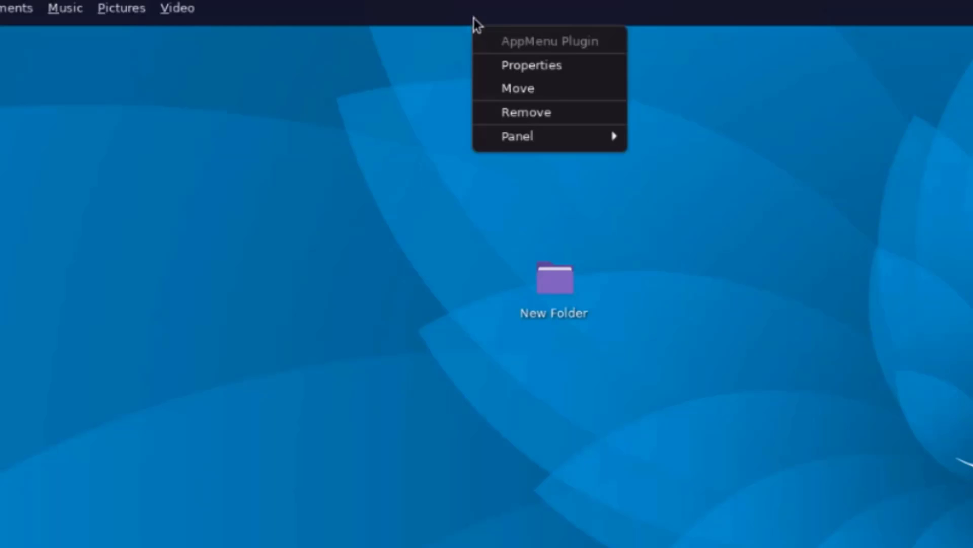
mouse_move(517, 138)
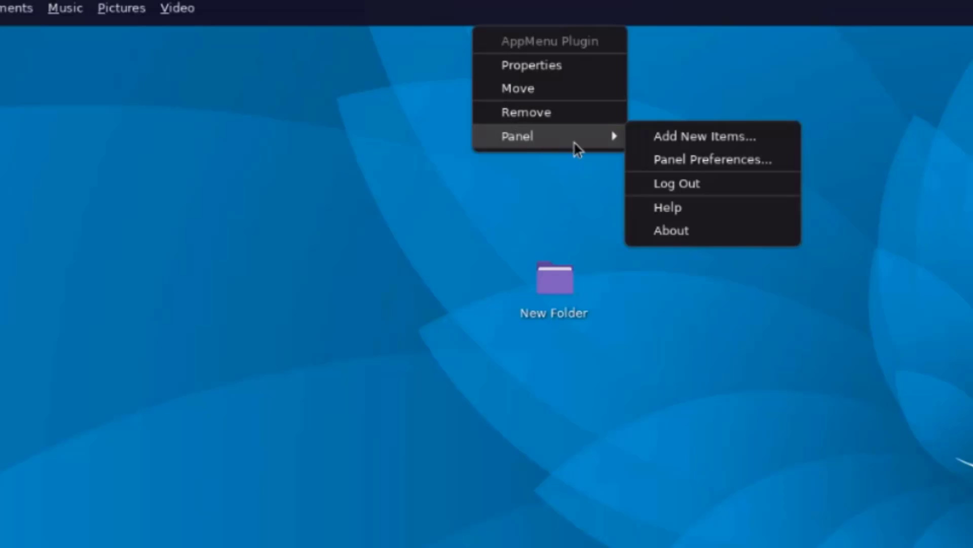
click(653, 169)
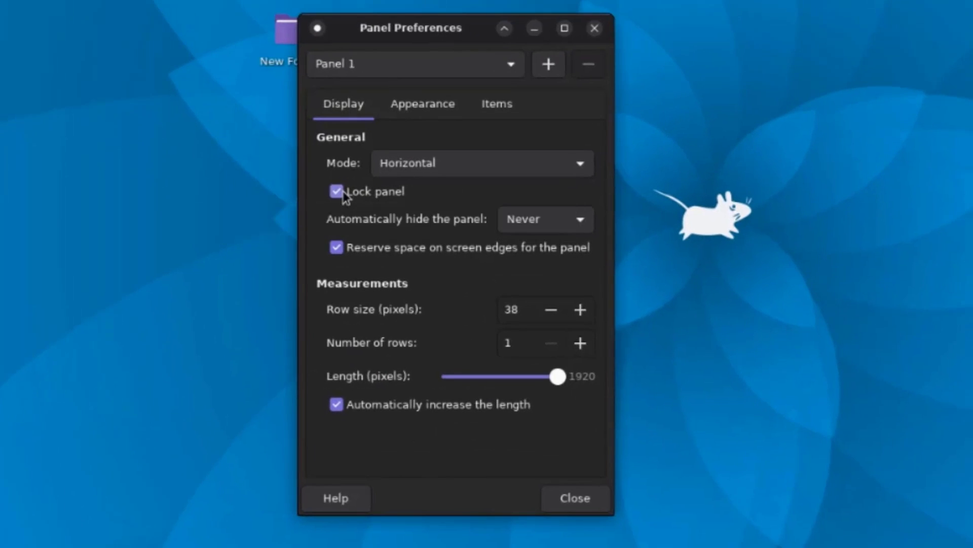
Uncheck Lock panel, glance at Appearance, then show the Items list from Launcher through Separator.
click(343, 192)
click(424, 105)
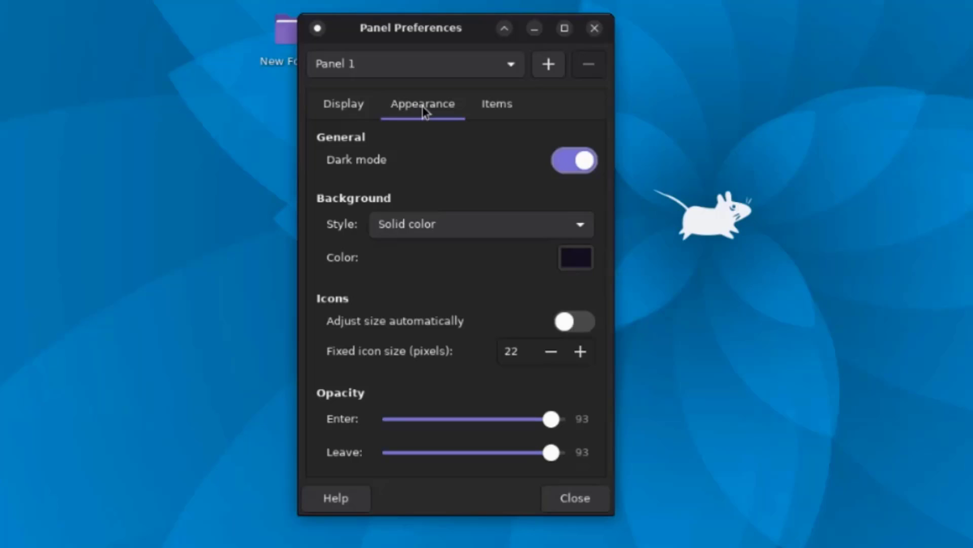
click(496, 108)
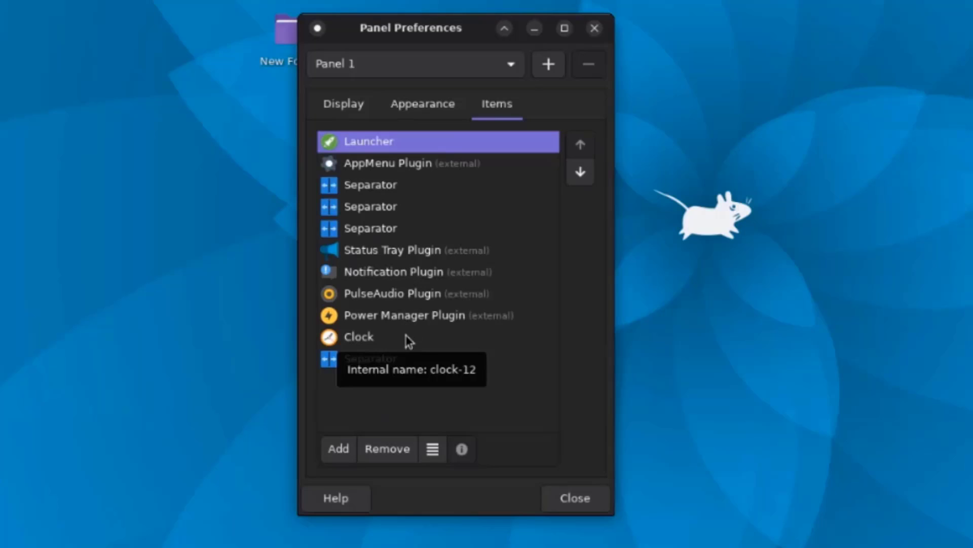
Add a Launcher item from Add New Items, placing it last after Separator.
click(338, 452)
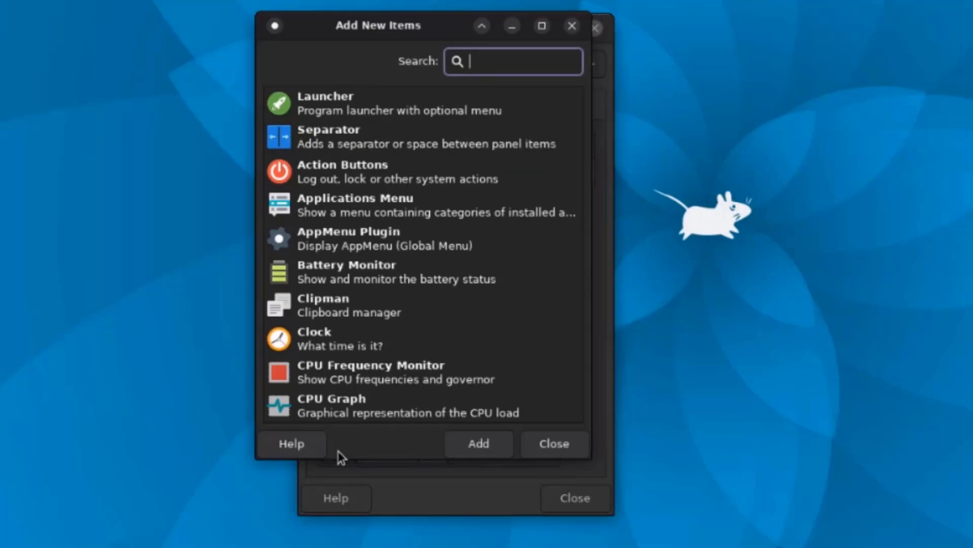
click(323, 108)
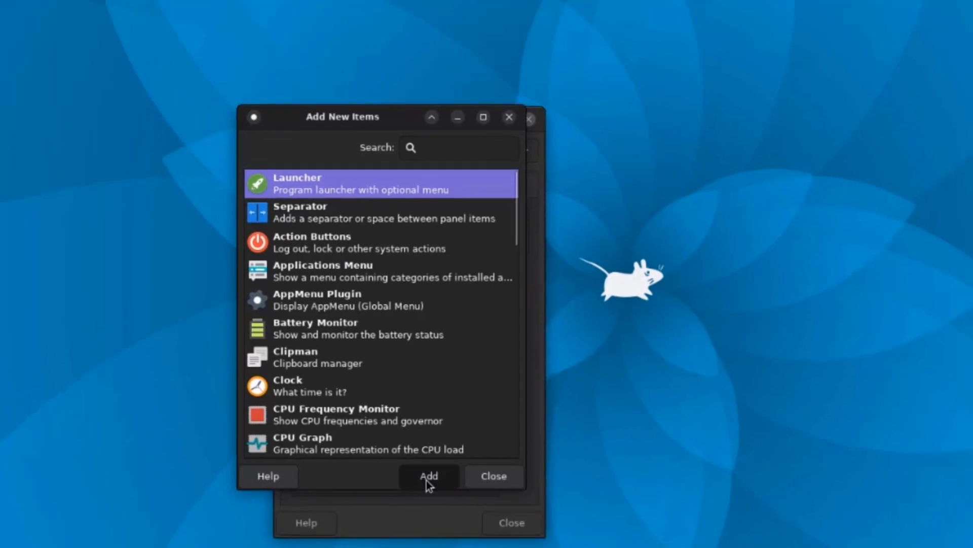
click(429, 475)
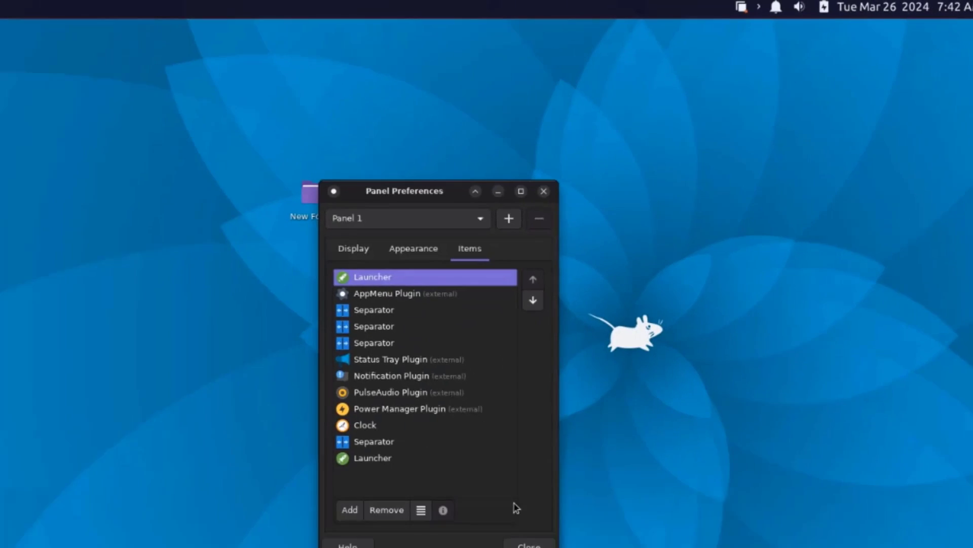
Switch Panel 1's Mode to Vertical, then back to Horizontal spanning 1920 pixels.
click(368, 251)
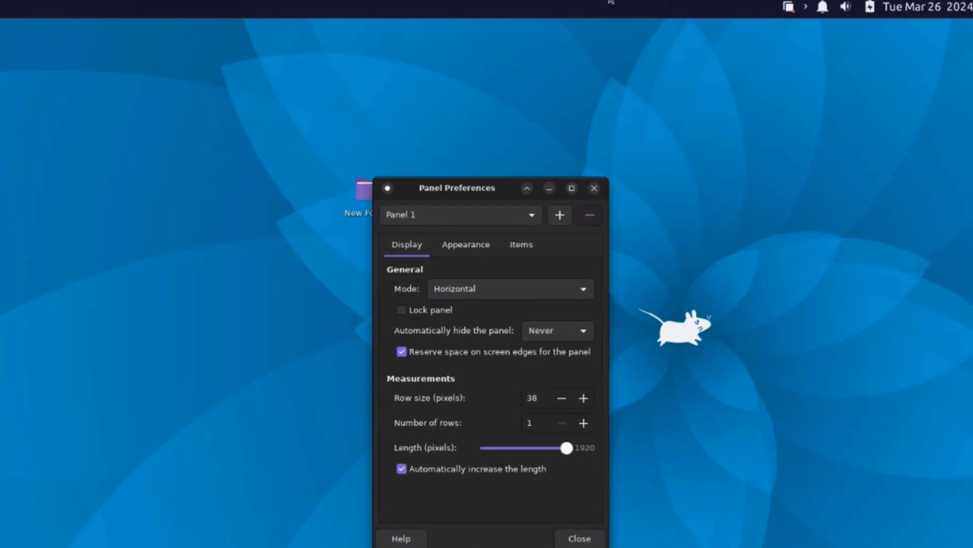
click(509, 289)
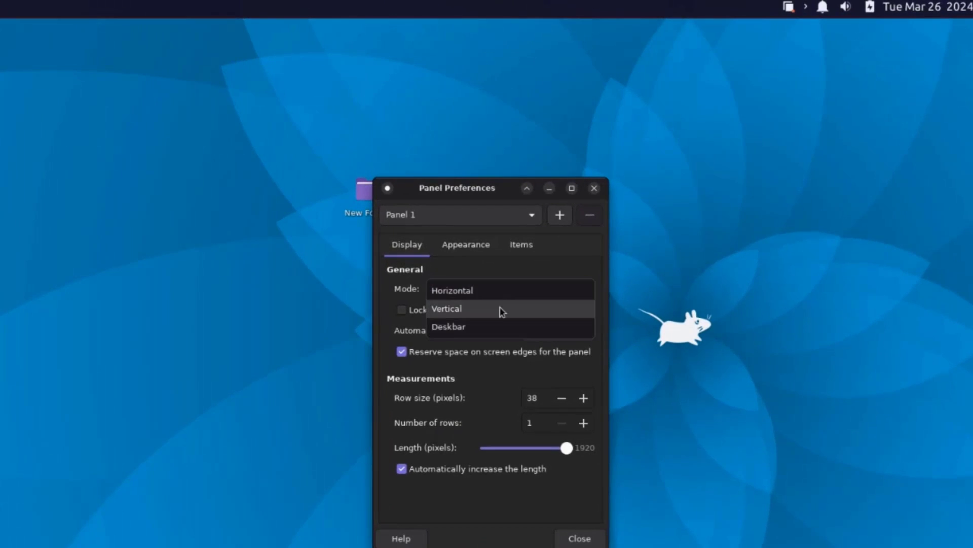
click(501, 310)
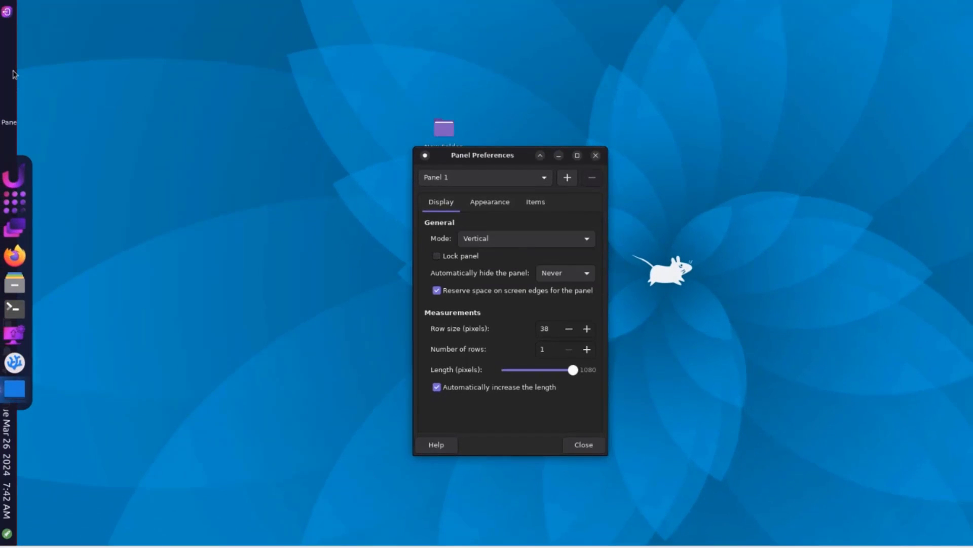
click(500, 239)
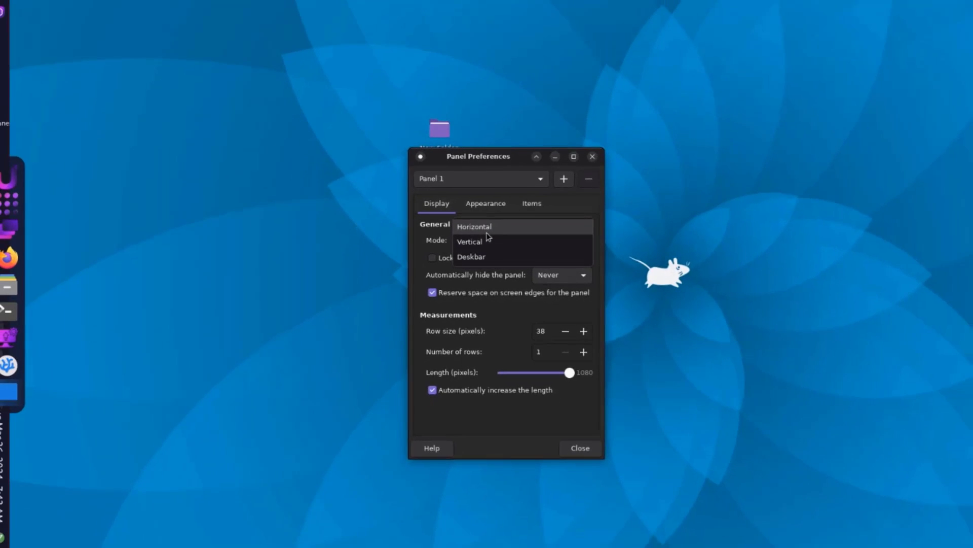
click(486, 232)
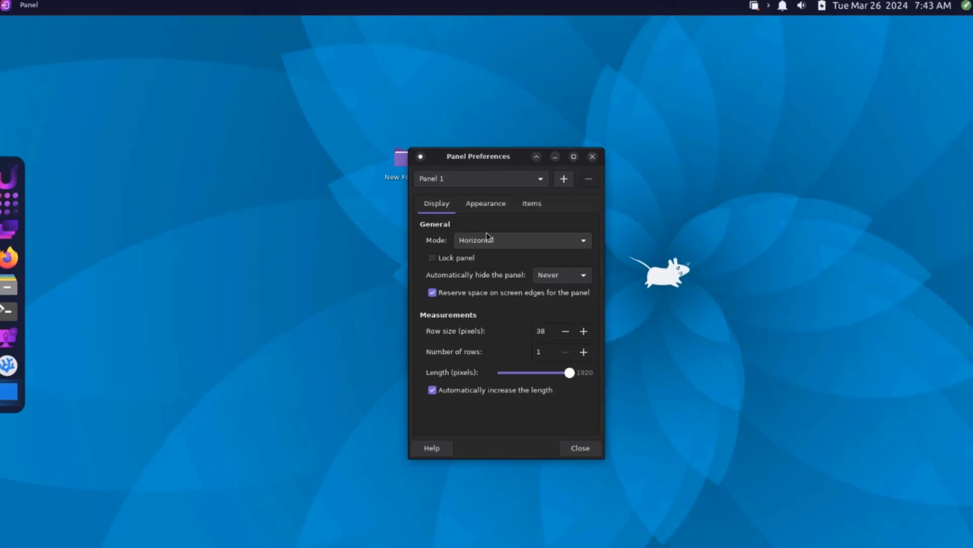
Raise Row size to 48 pixels, close Preferences, and bring up the application dashboard.
click(582, 336)
click(581, 335)
click(582, 336)
click(582, 335)
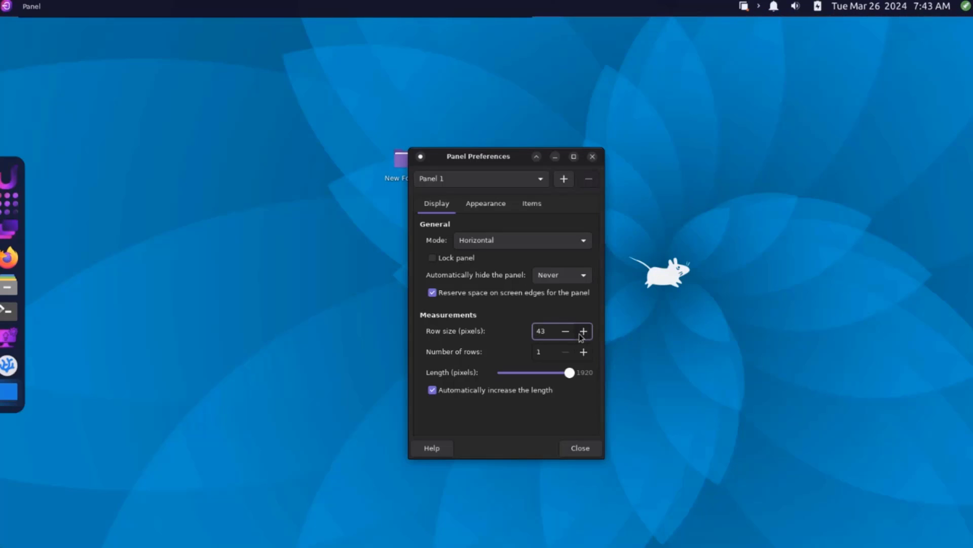
click(584, 331)
click(584, 331)
click(583, 331)
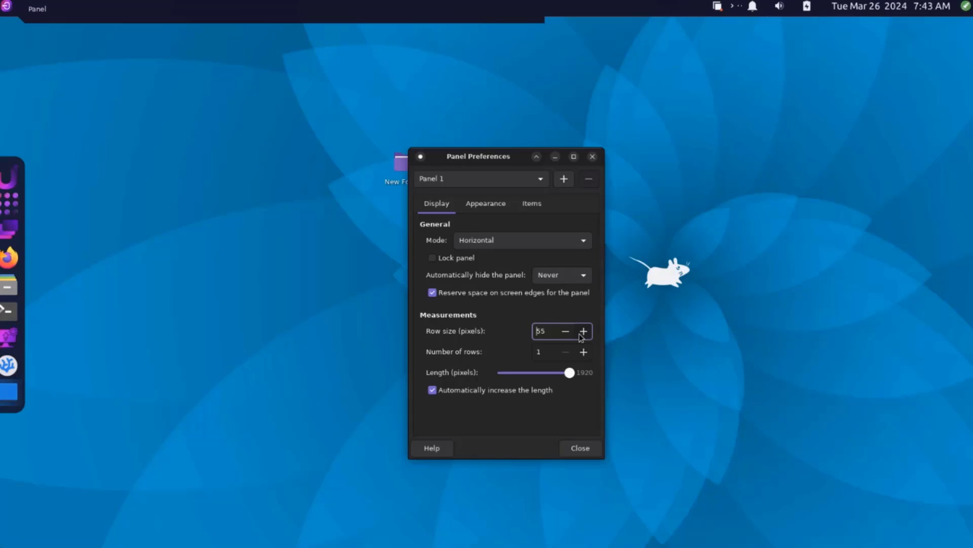
click(583, 331)
click(583, 331)
click(584, 331)
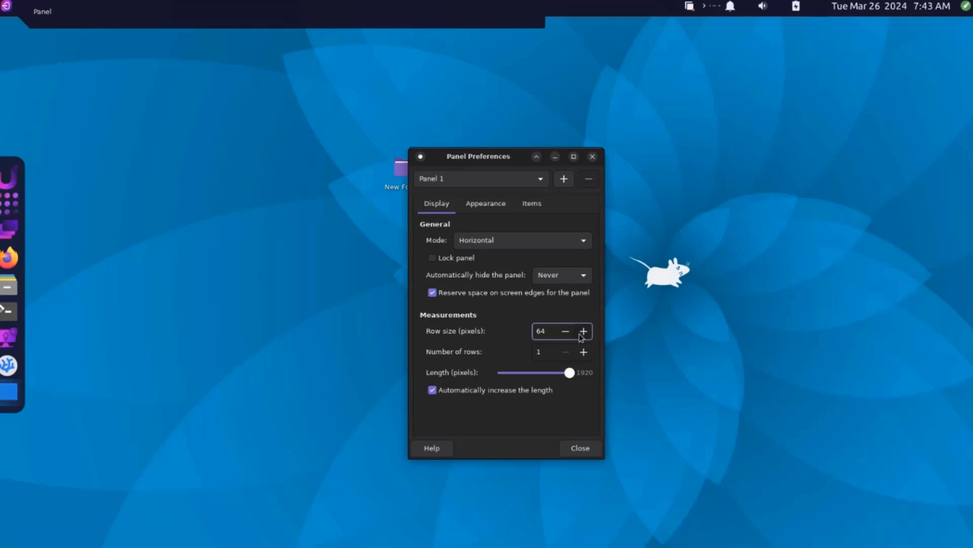
key(BackSpace)
key(BackSpace)
text(48)
click(580, 449)
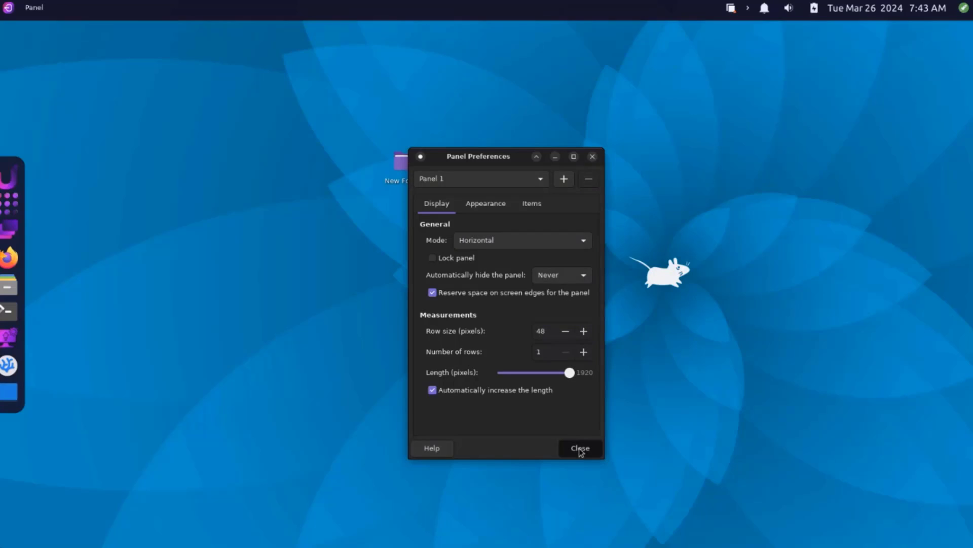
key(super)
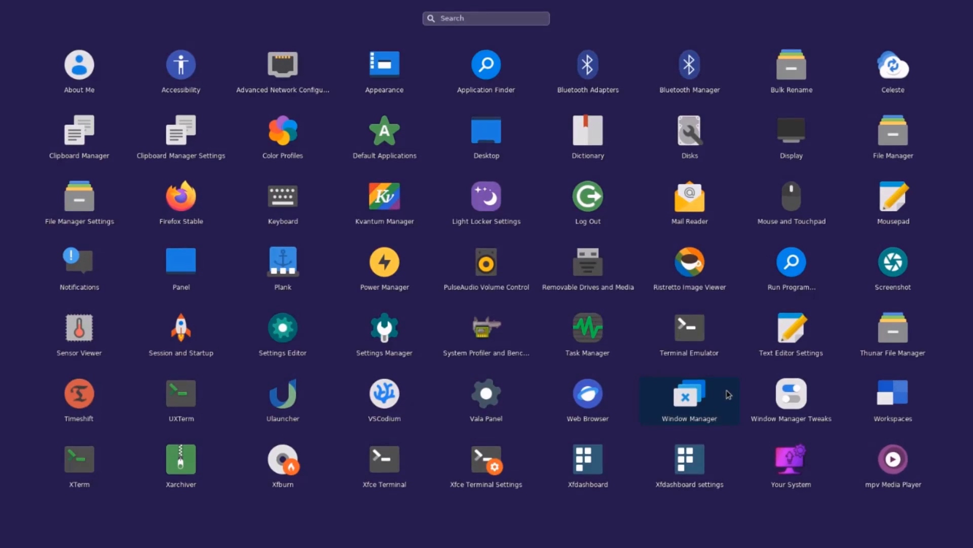